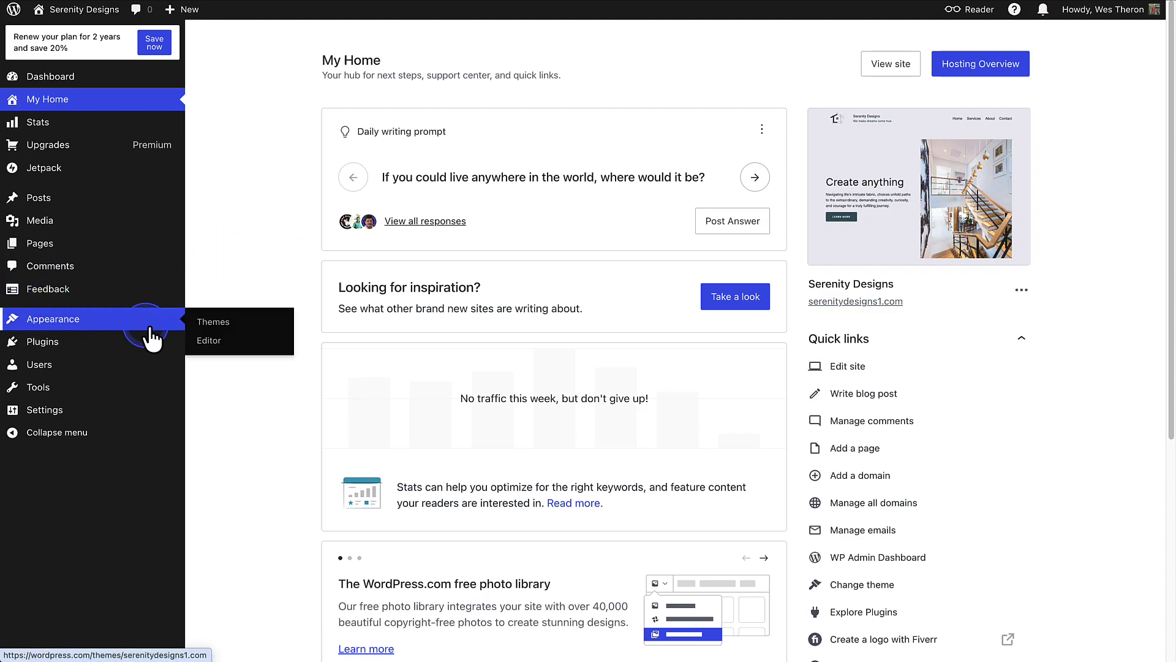
# Open the site editor and enter the Blog Home template for full editing.
pyautogui.click(209, 342)
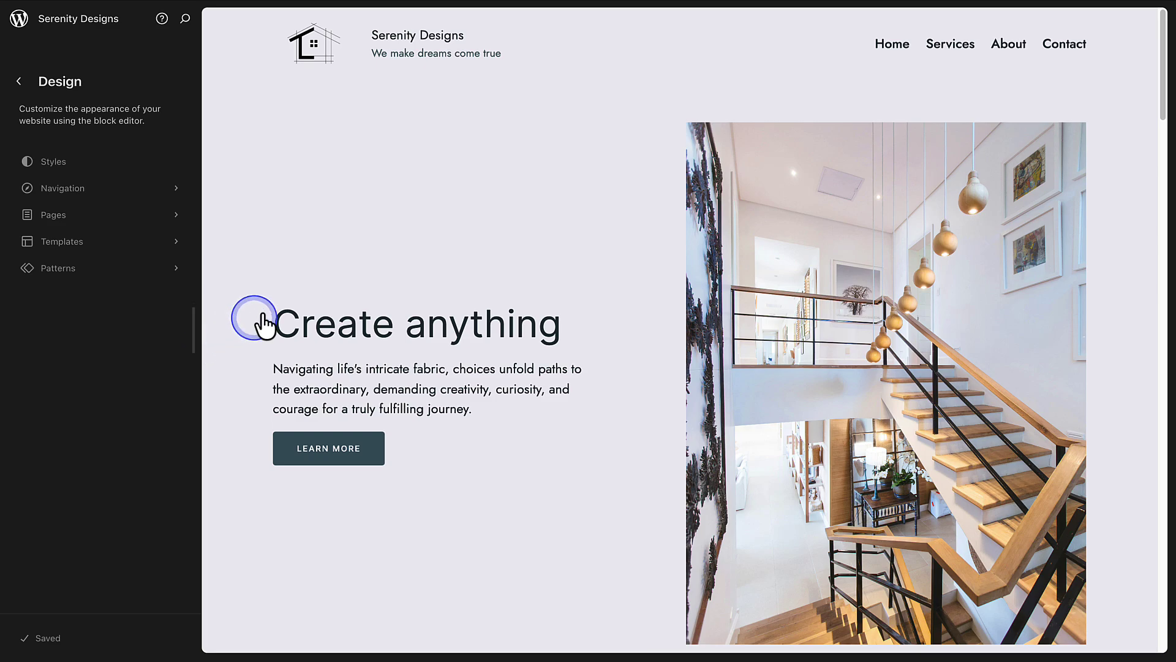
pyautogui.click(379, 211)
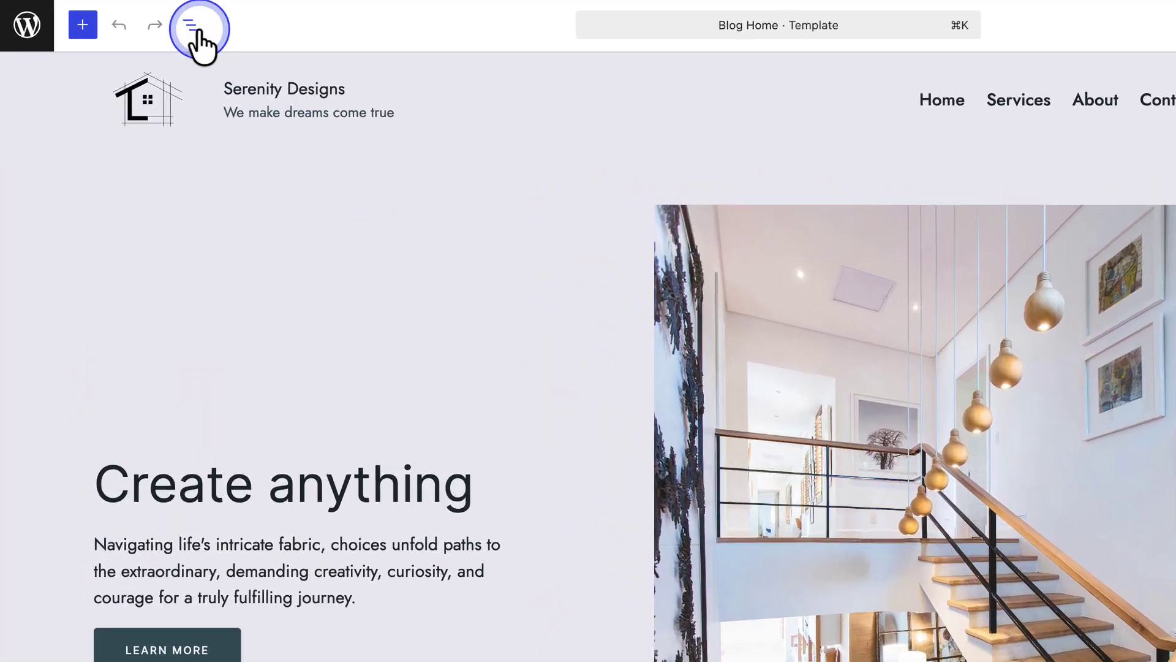
# In List View, expand Header and its nested groups and rows, then select Main Navigation.
pyautogui.click(145, 20)
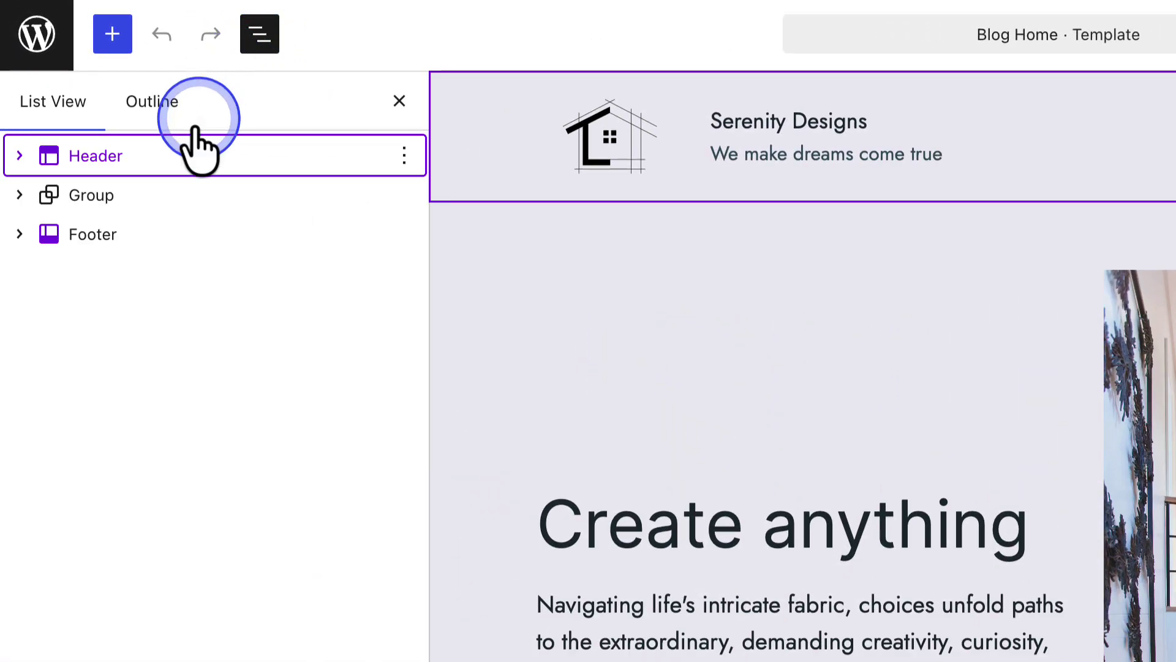
pyautogui.click(140, 158)
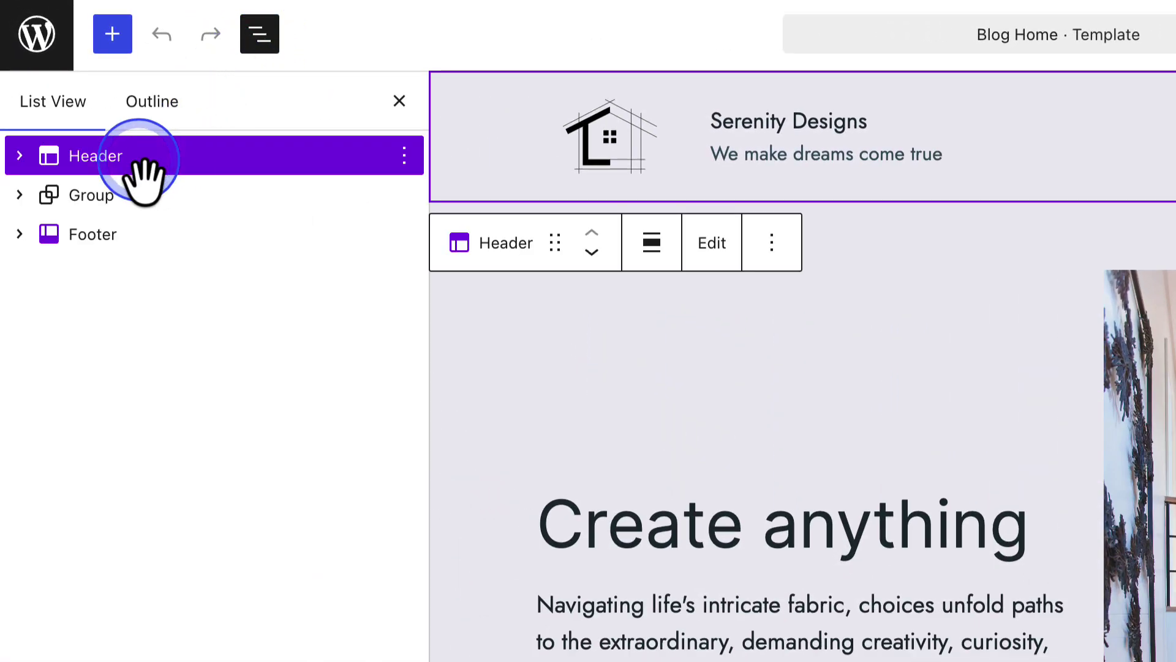
pyautogui.click(19, 156)
pyautogui.click(49, 195)
pyautogui.click(77, 235)
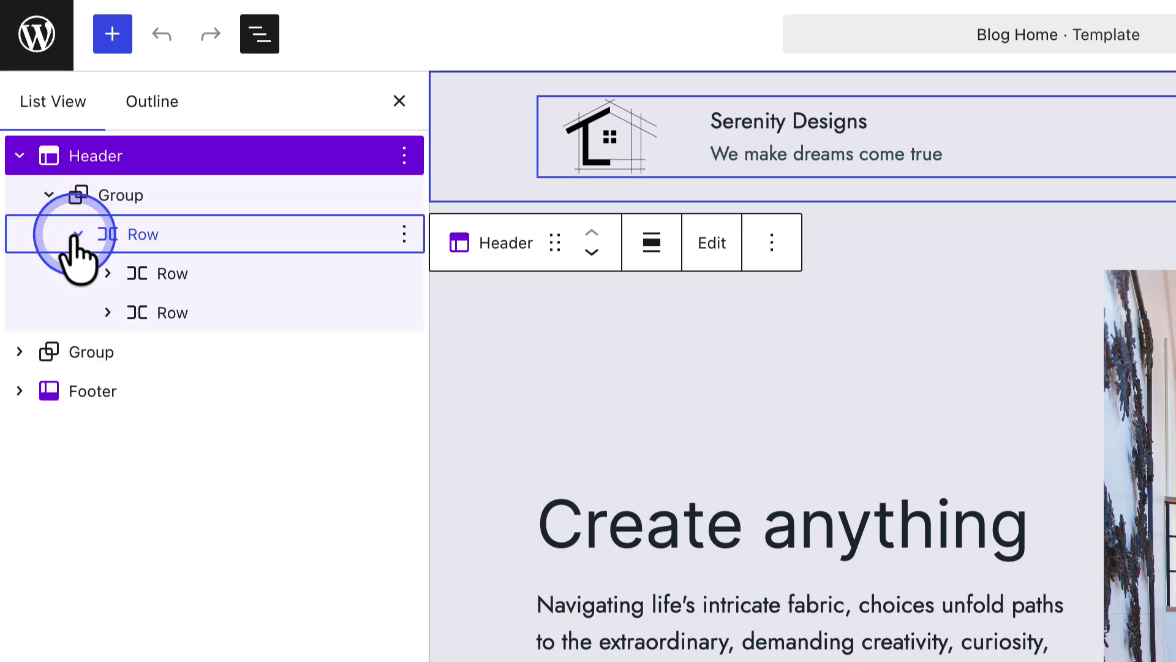
pyautogui.click(108, 273)
pyautogui.click(107, 390)
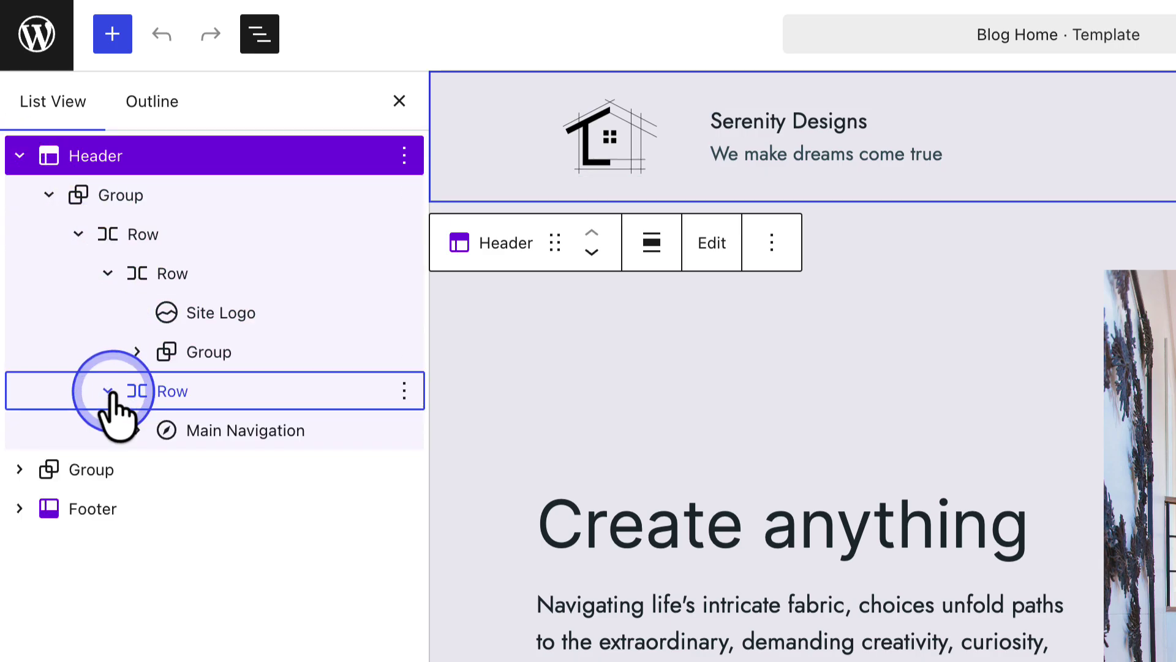
pyautogui.click(244, 431)
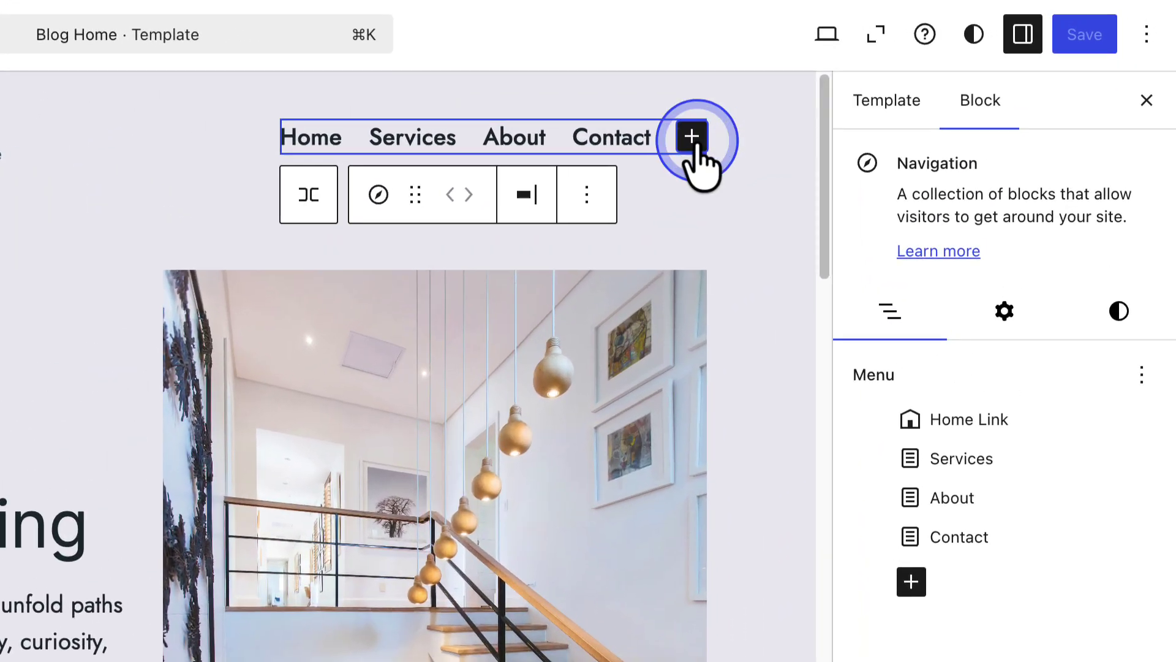
# Insert a Social Icons block into the header's Main Navigation menu.
pyautogui.click(694, 140)
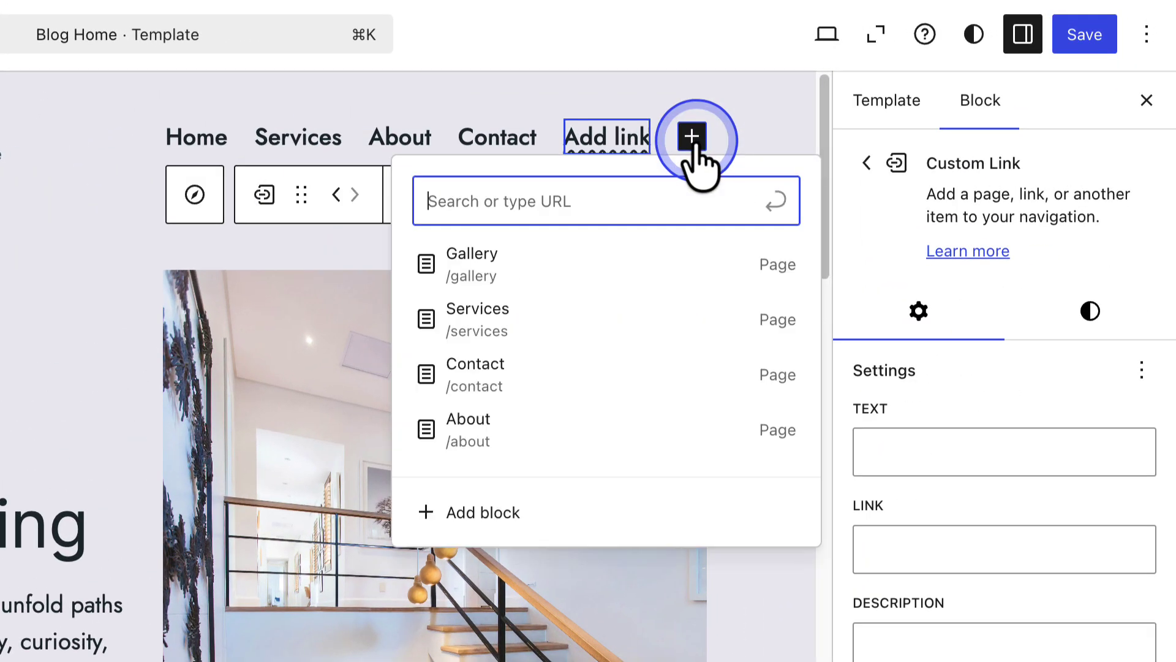
pyautogui.click(484, 517)
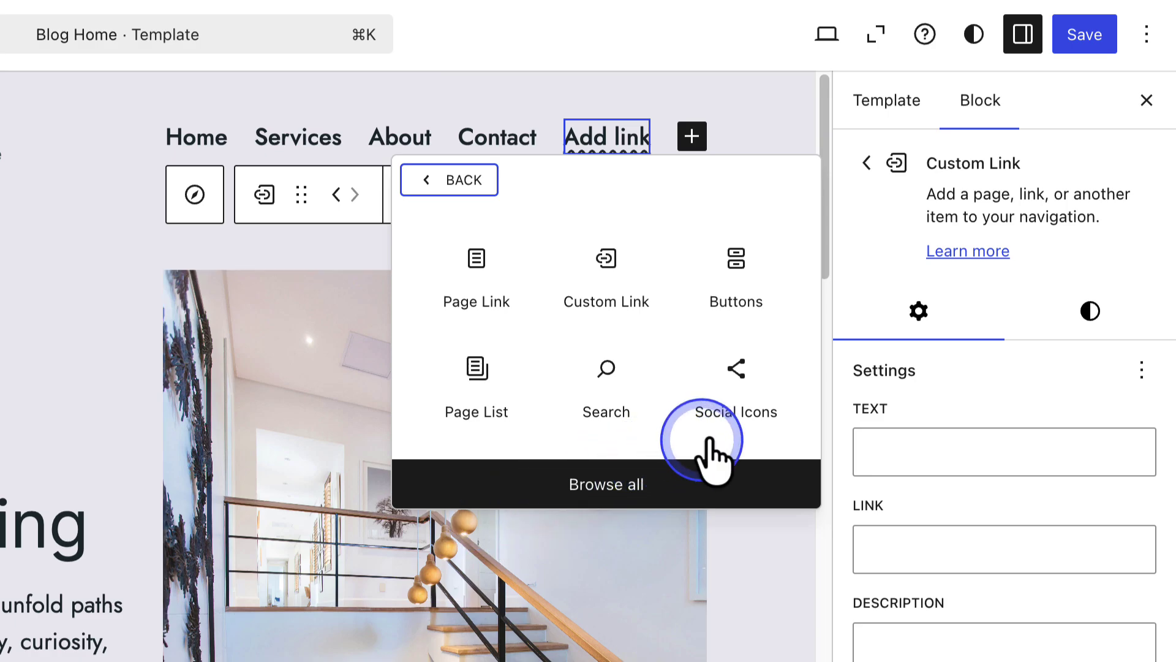
pyautogui.click(725, 418)
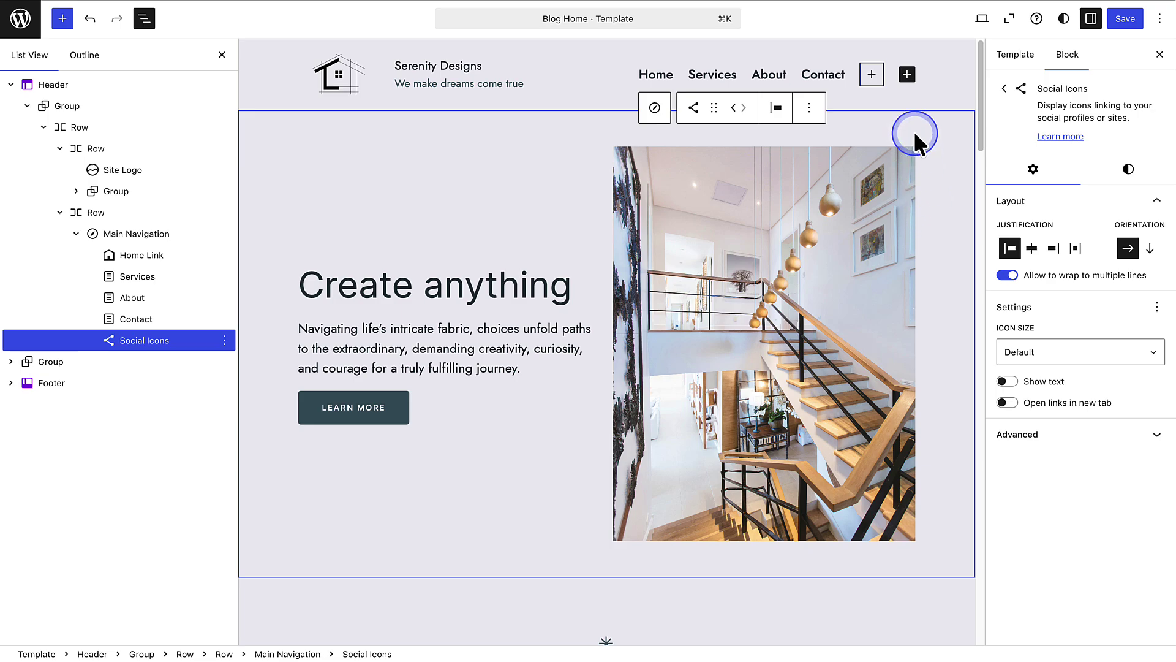
# Add a YouTube icon to the Social Icons block from the full icon list.
pyautogui.click(871, 76)
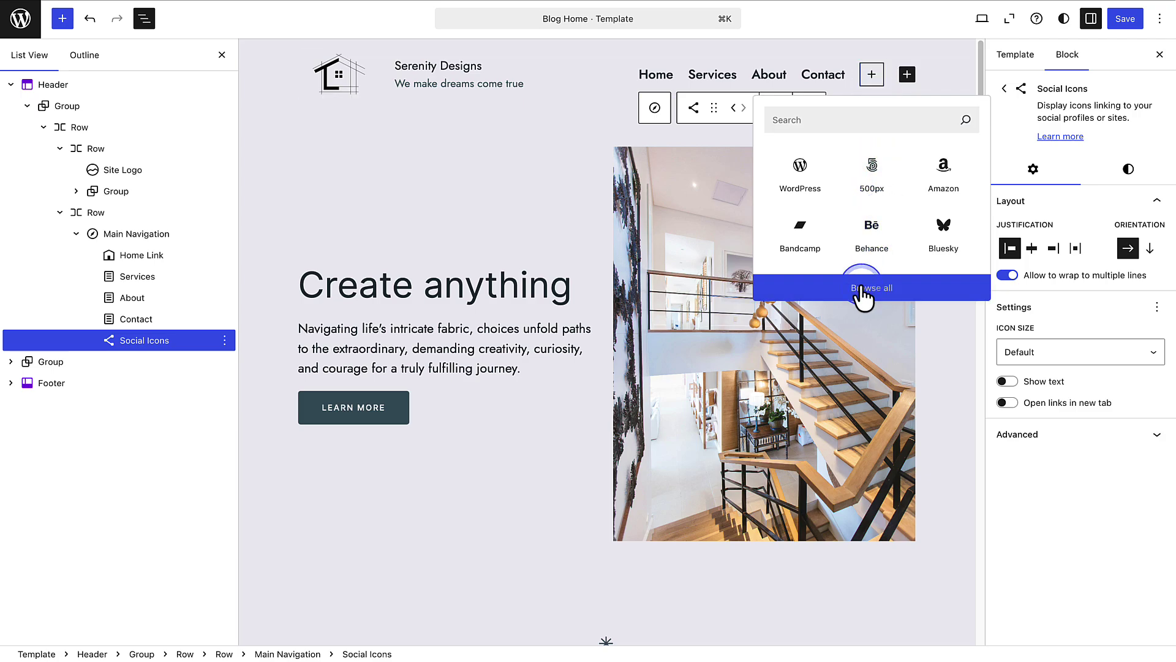
pyautogui.click(863, 288)
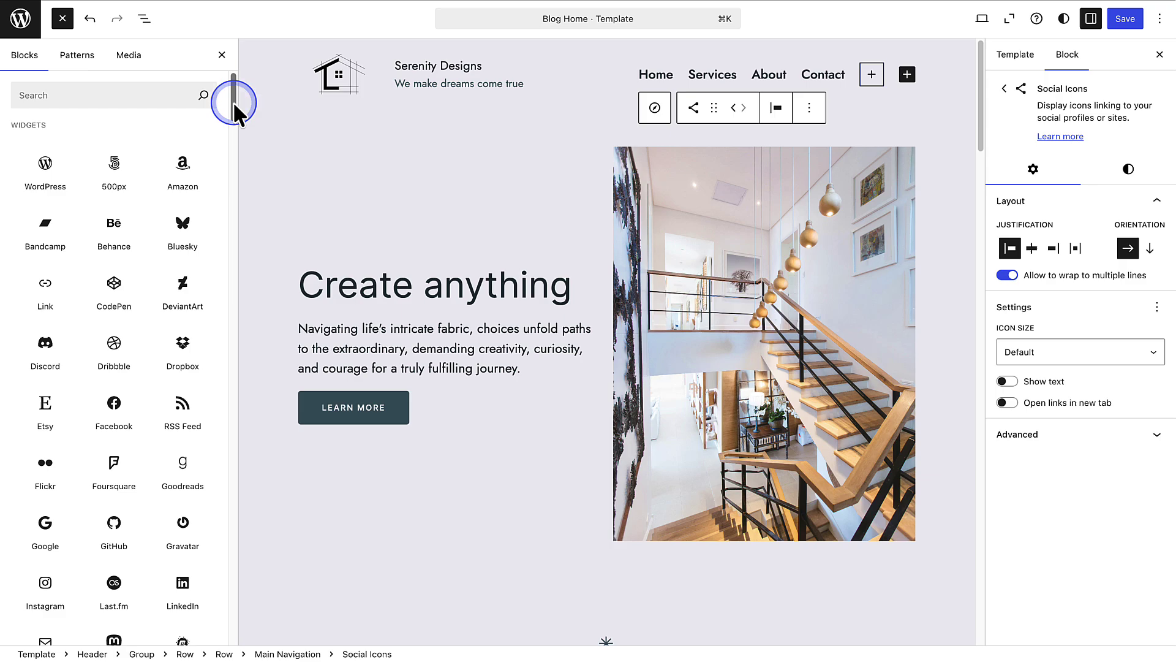
pyautogui.moveTo(233, 101); pyautogui.dragTo(220, 159)
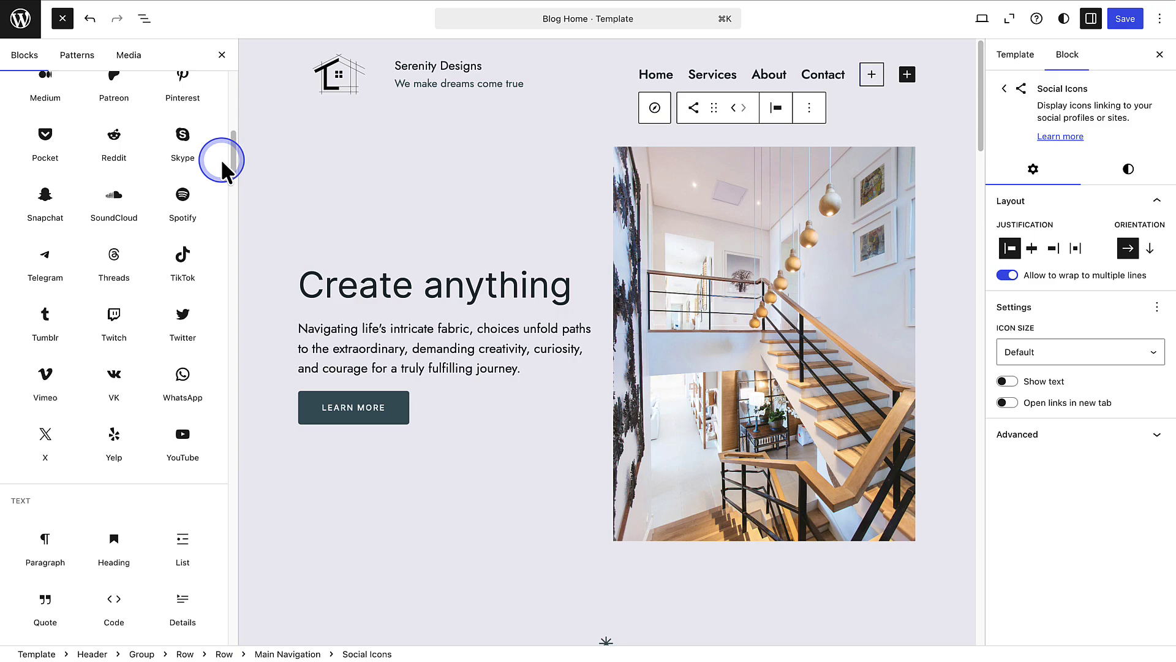
pyautogui.click(188, 442)
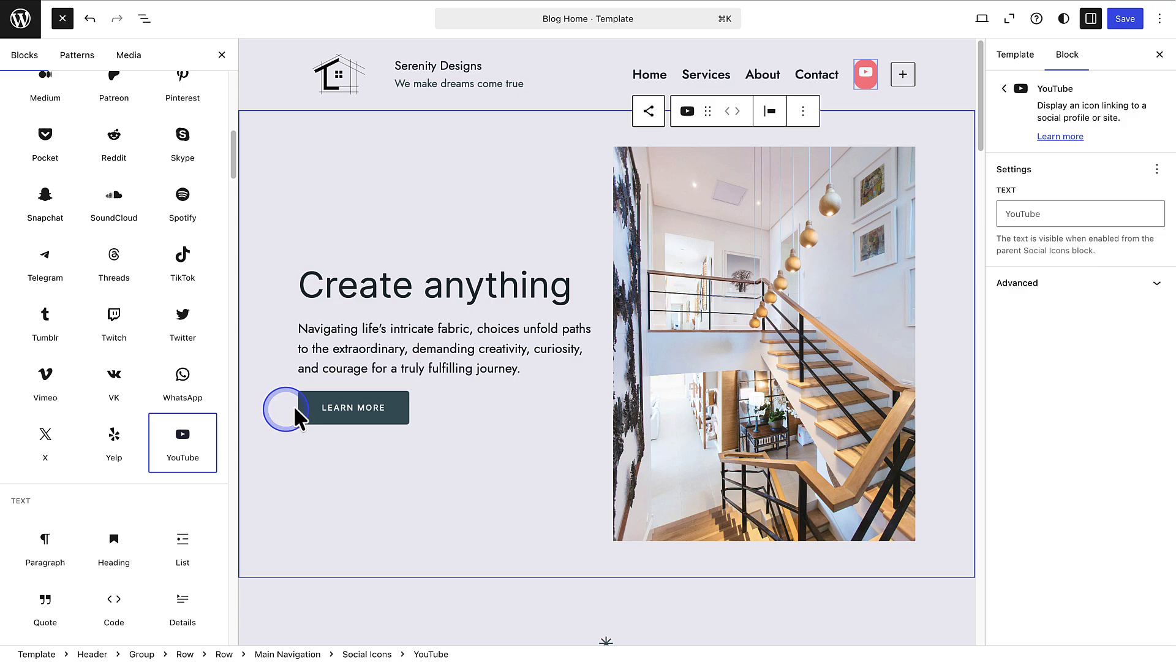
# Add Instagram and Facebook icons to the social icons group.
pyautogui.click(903, 77)
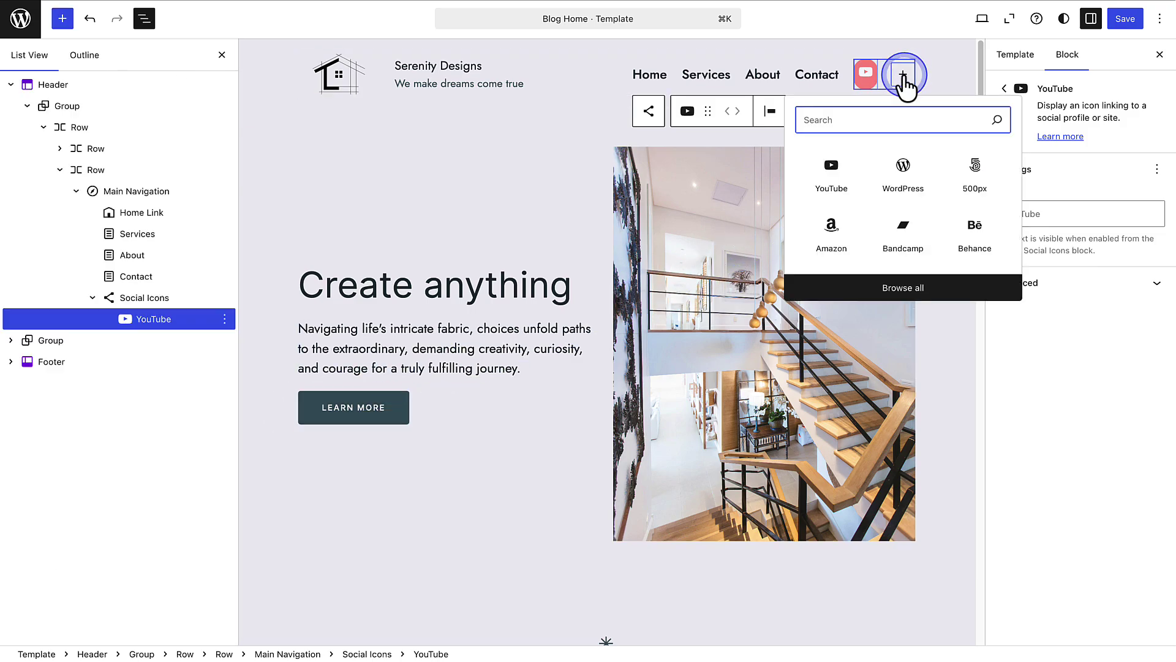
pyautogui.write('Instagram')
pyautogui.click(833, 173)
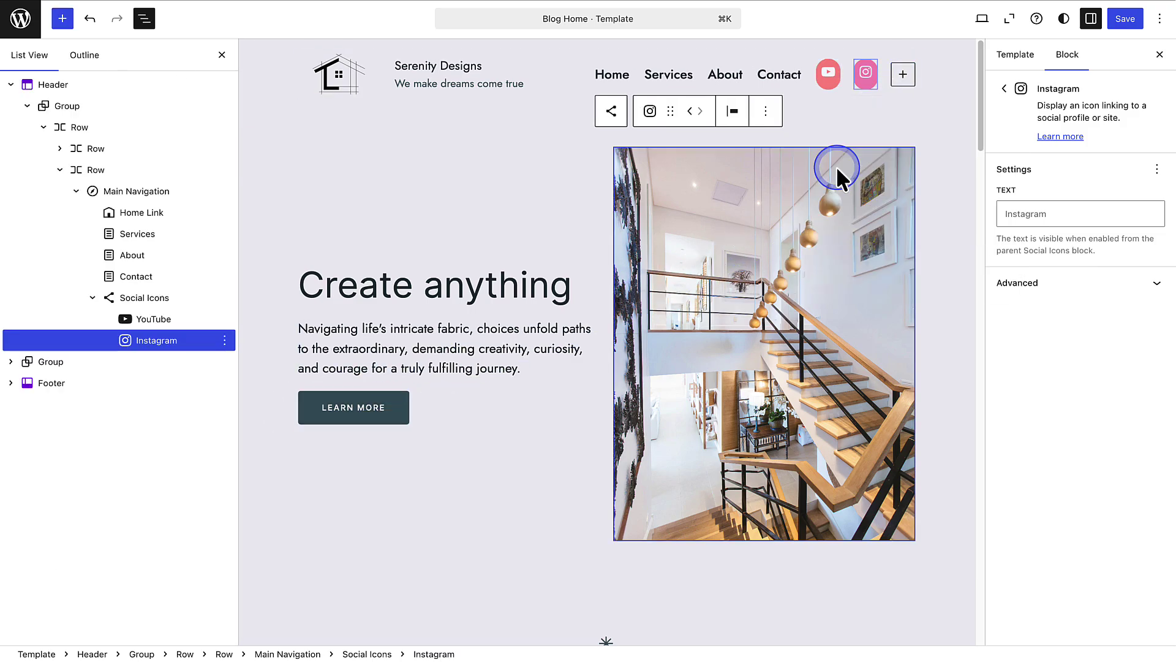
pyautogui.click(903, 77)
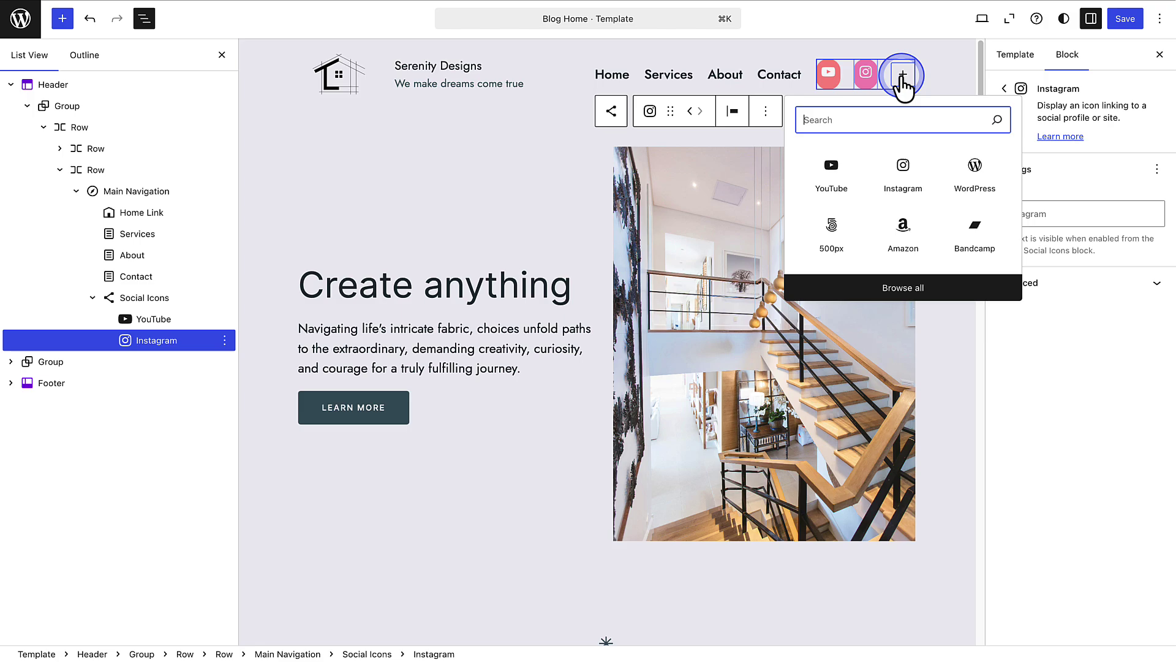
pyautogui.write('Facebook')
pyautogui.click(832, 168)
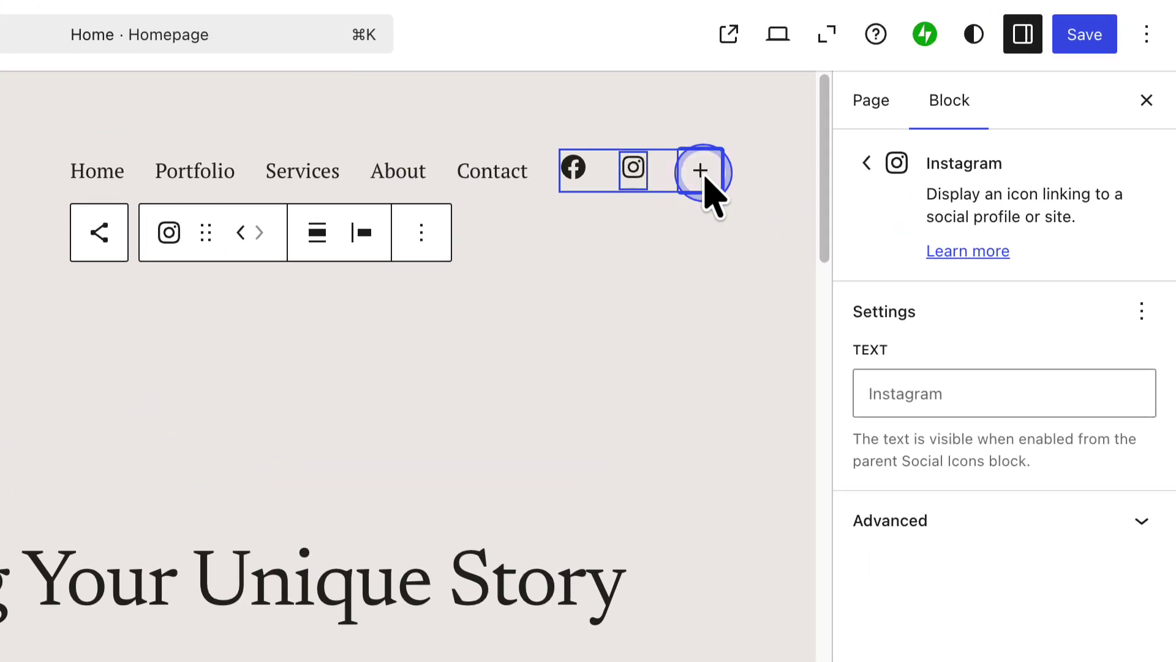
# Add a generic Link icon with the pasted nextdoor.com address, labelled Nextdoor.
pyautogui.click(703, 172)
pyautogui.write('Link')
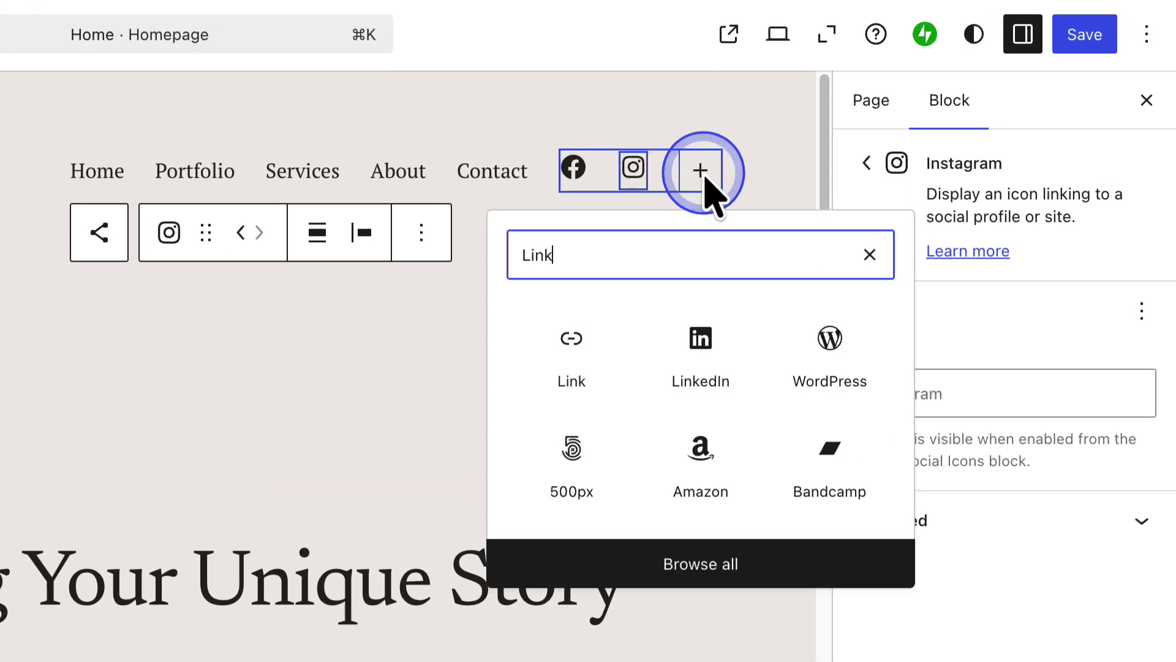
pyautogui.click(565, 354)
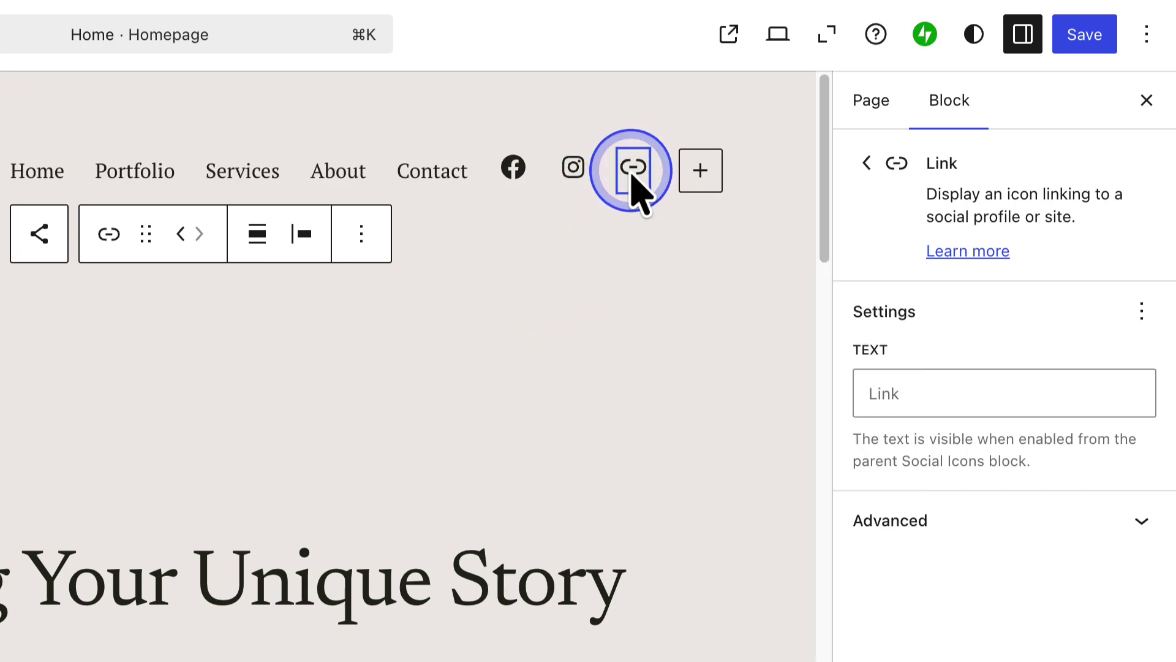
pyautogui.click(632, 173)
pyautogui.press('super+v')
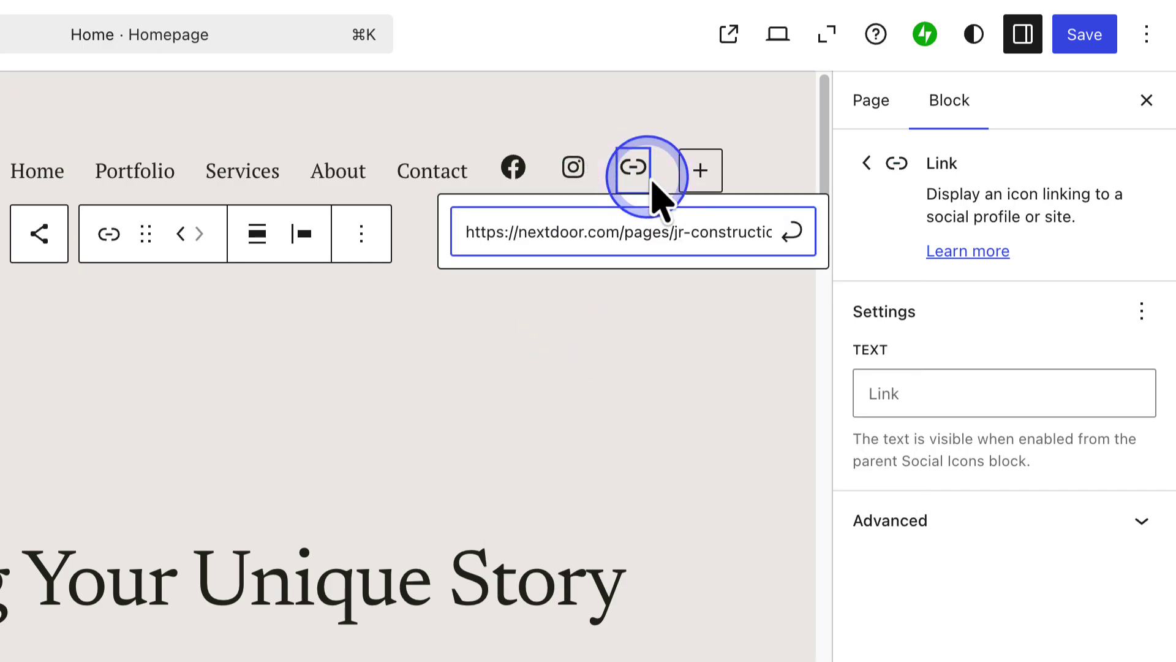
pyautogui.click(791, 229)
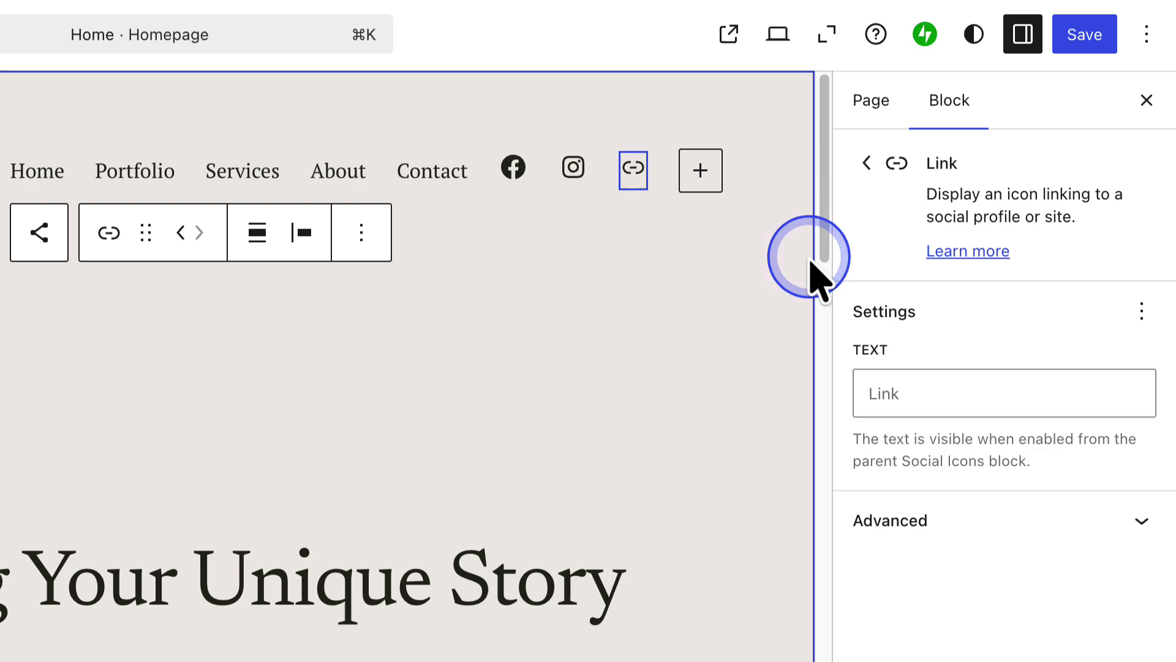
pyautogui.click(877, 395)
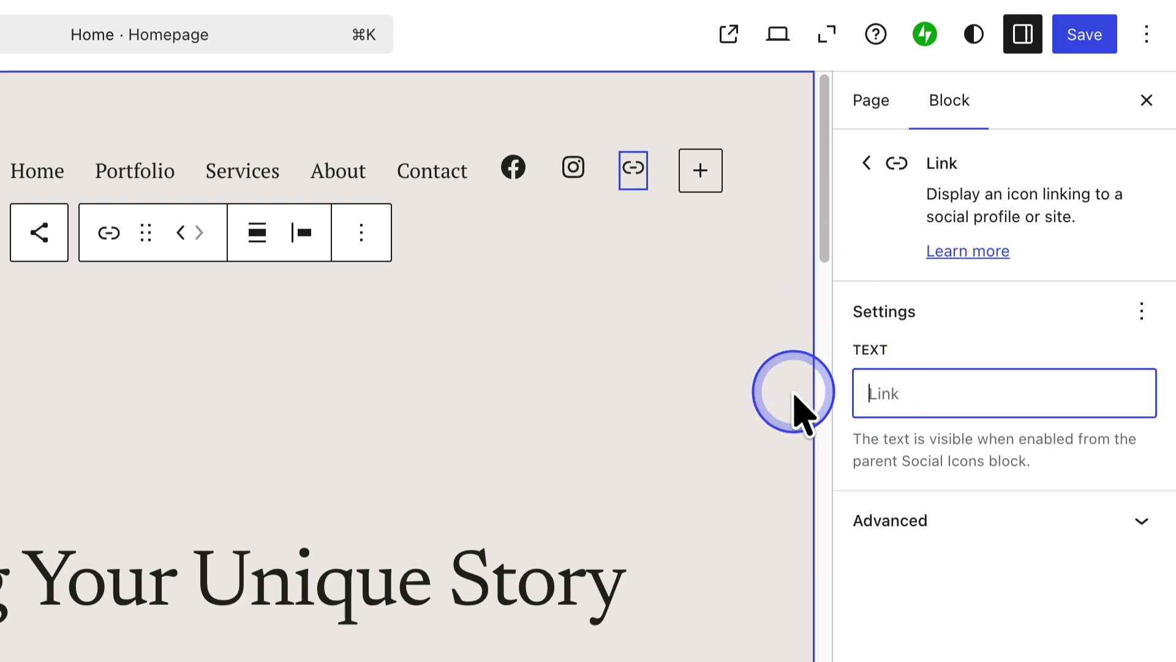
pyautogui.write('Nextdoor')
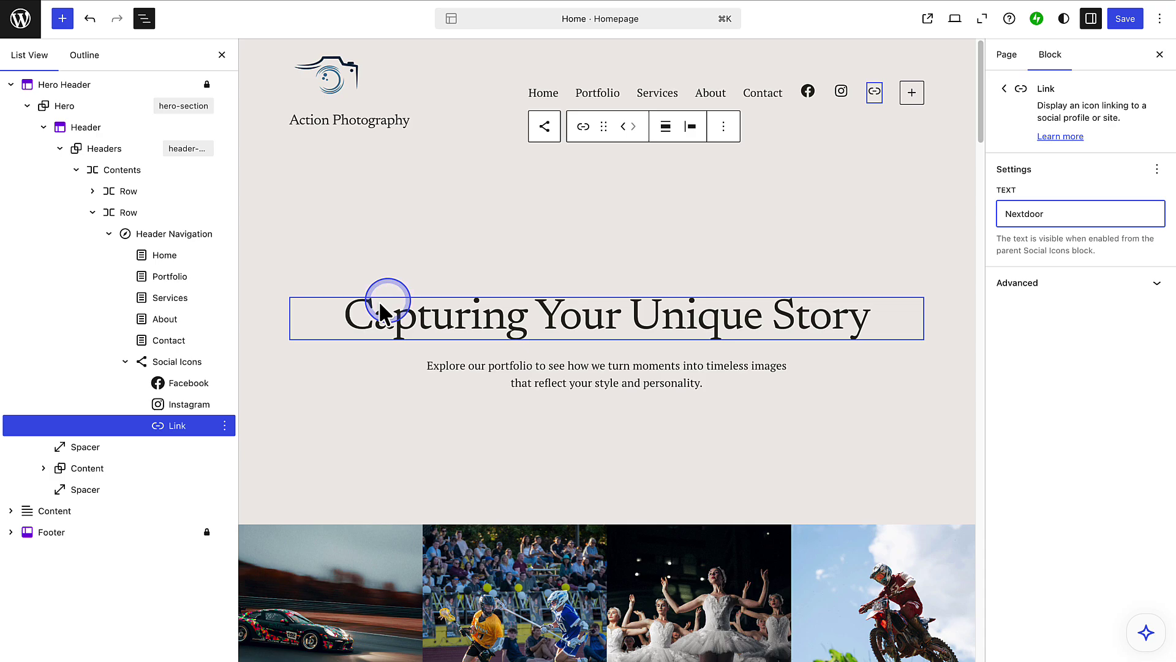
# Show social icon labels, then copy the WordPress.com YouTube channel URL for the YouTube icon.
pyautogui.click(179, 360)
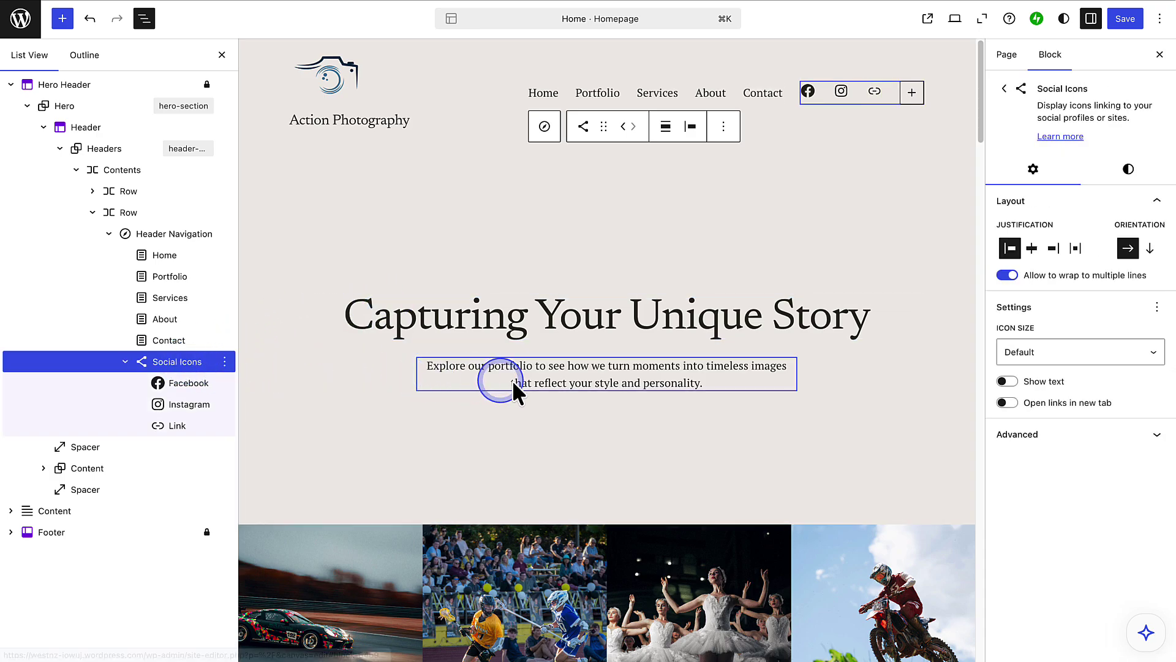
pyautogui.click(1005, 382)
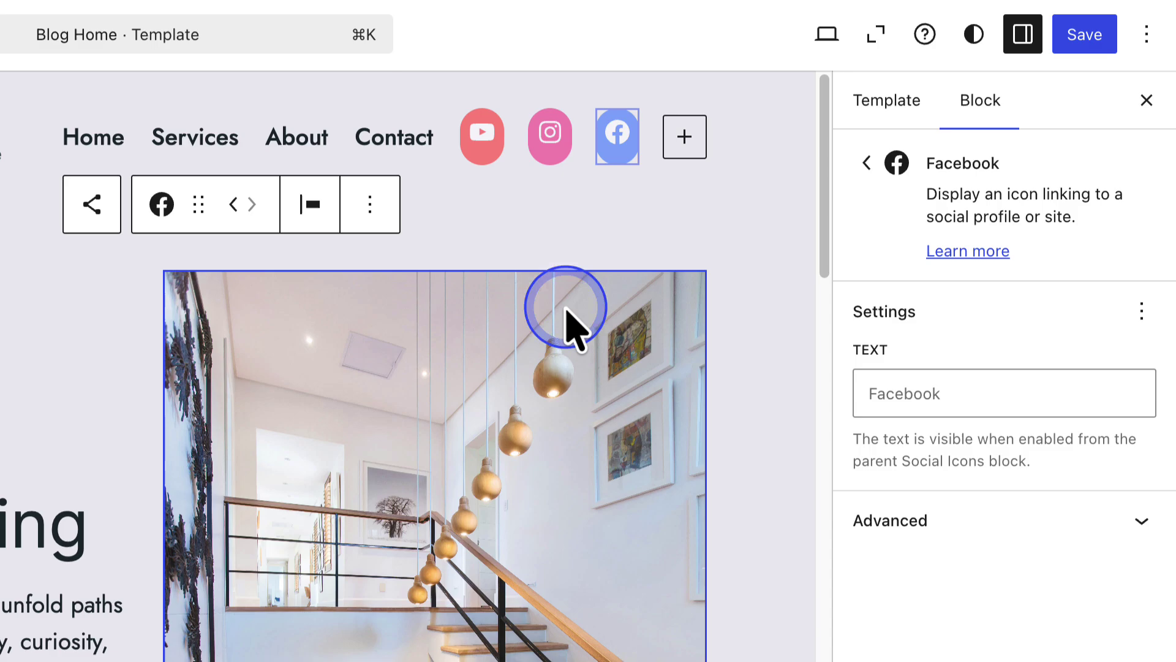
pyautogui.click(483, 147)
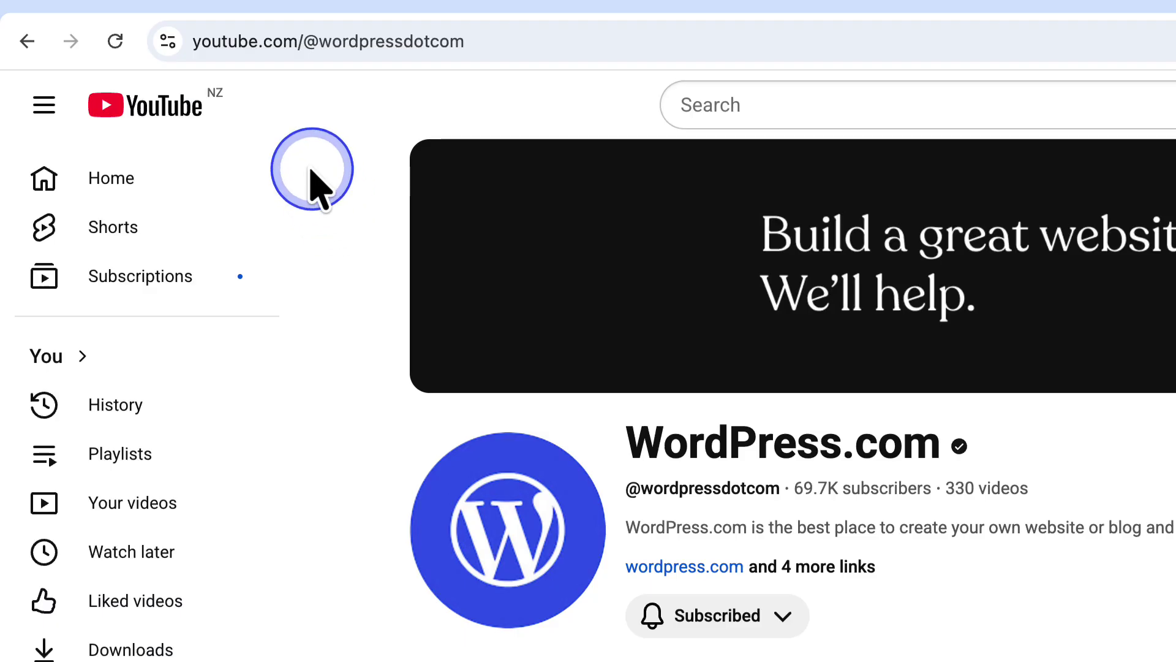
pyautogui.moveTo(196, 54); pyautogui.dragTo(480, 53)
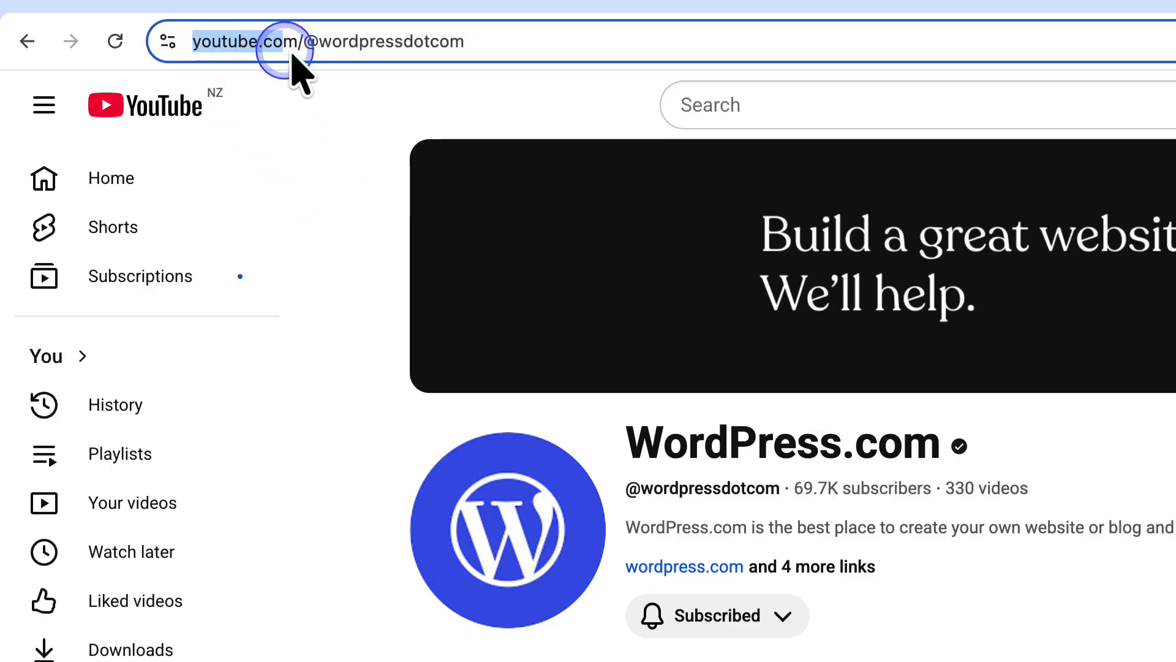
pyautogui.rightClick(503, 54)
pyautogui.click(546, 267)
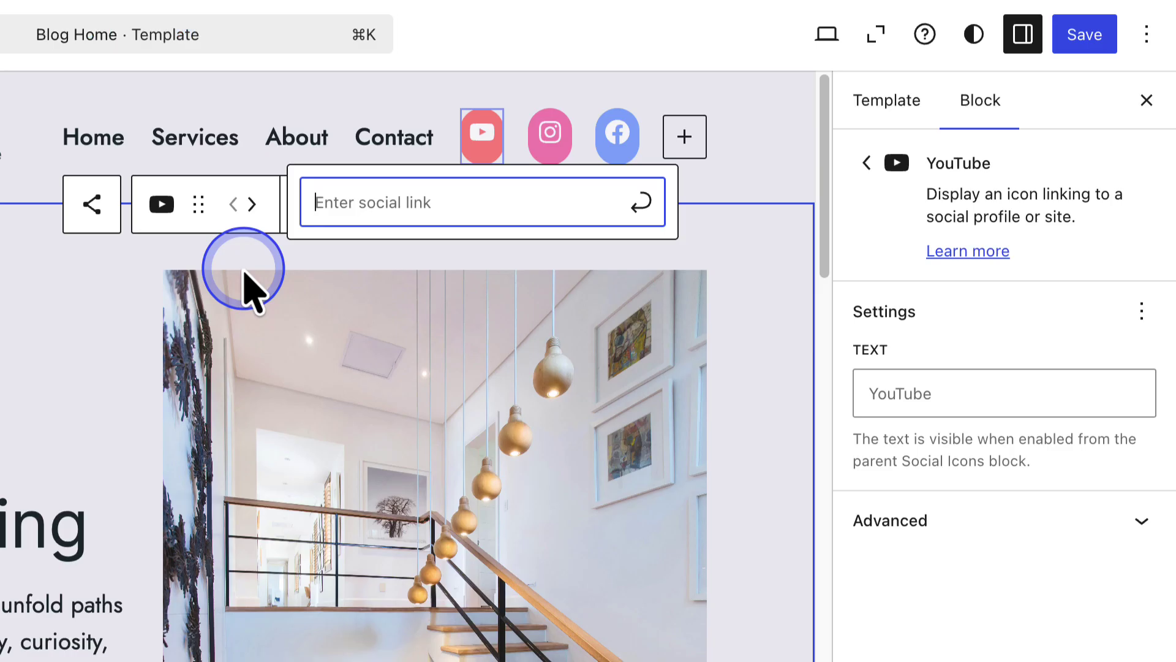
# Apply the WordPress.com YouTube, Instagram and Facebook profile URLs to their matching icons.
pyautogui.hotkey('ctrl', 'v')
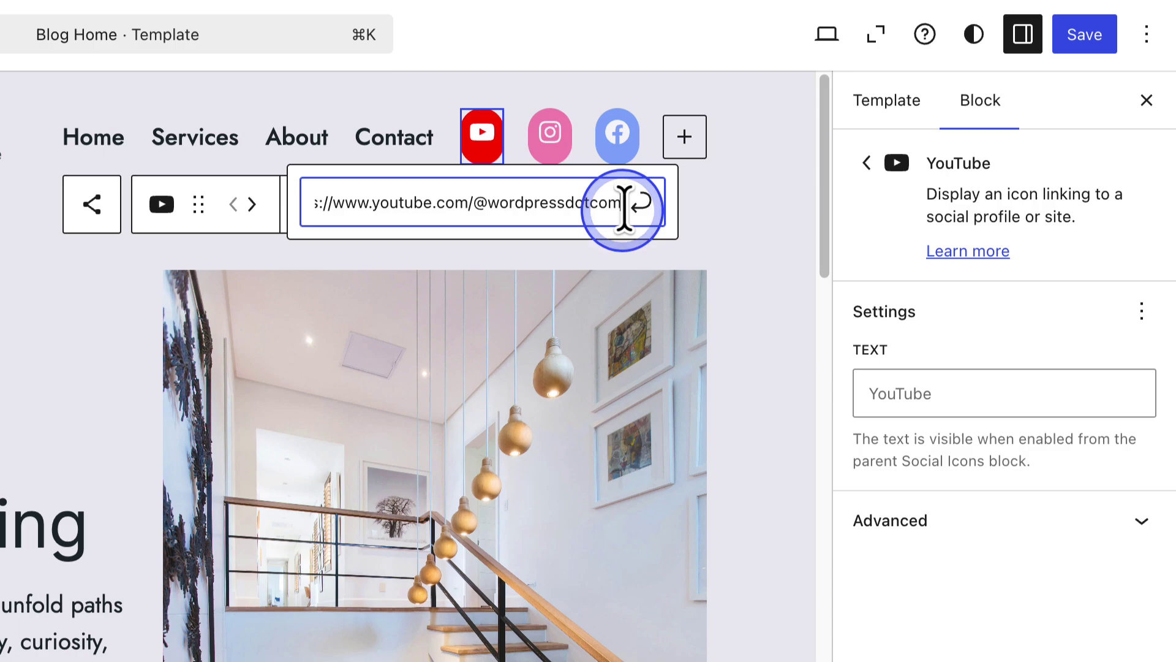
pyautogui.click(641, 203)
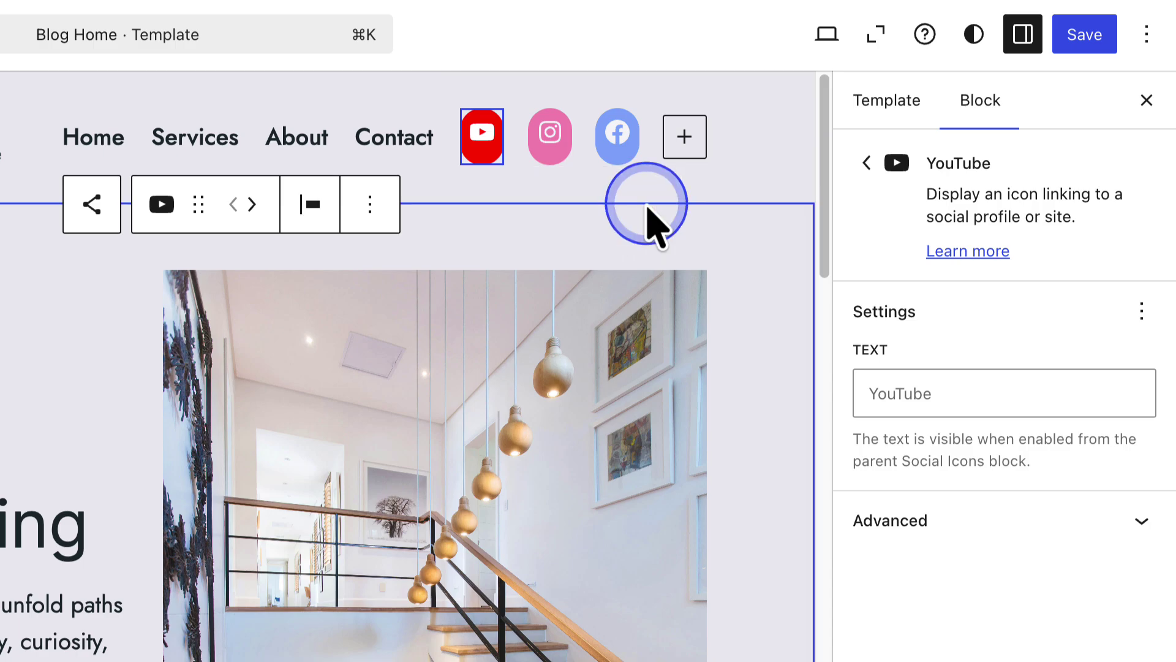
pyautogui.click(556, 138)
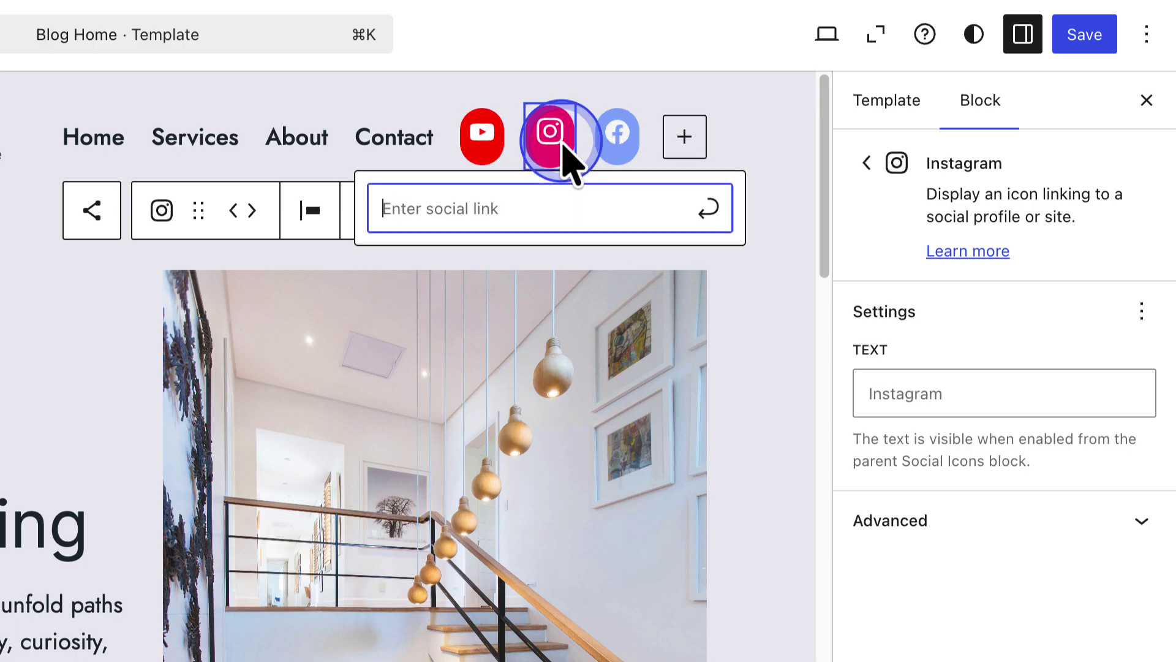
pyautogui.hotkey('ctrl', 'v')
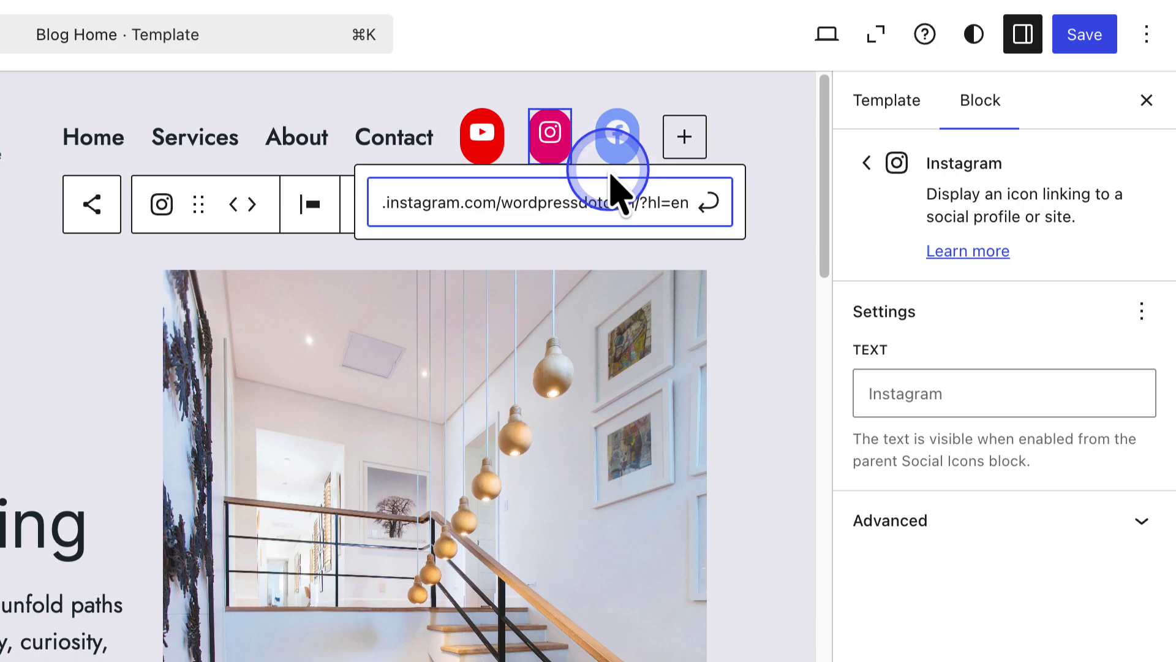
pyautogui.click(715, 208)
pyautogui.click(622, 150)
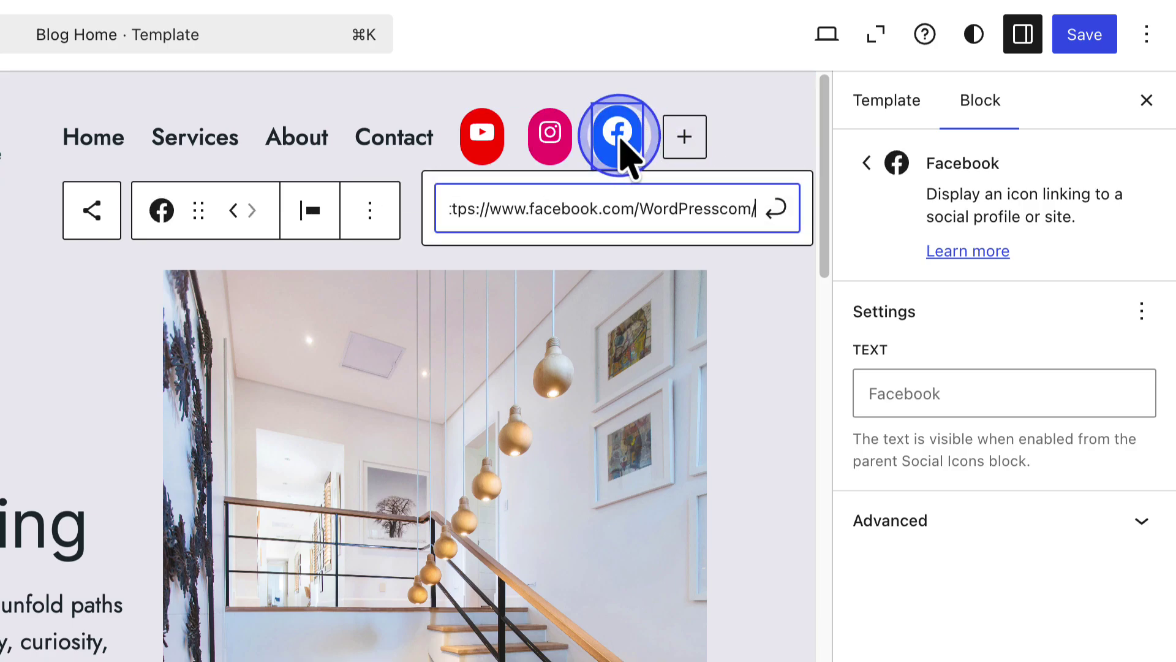
pyautogui.click(775, 208)
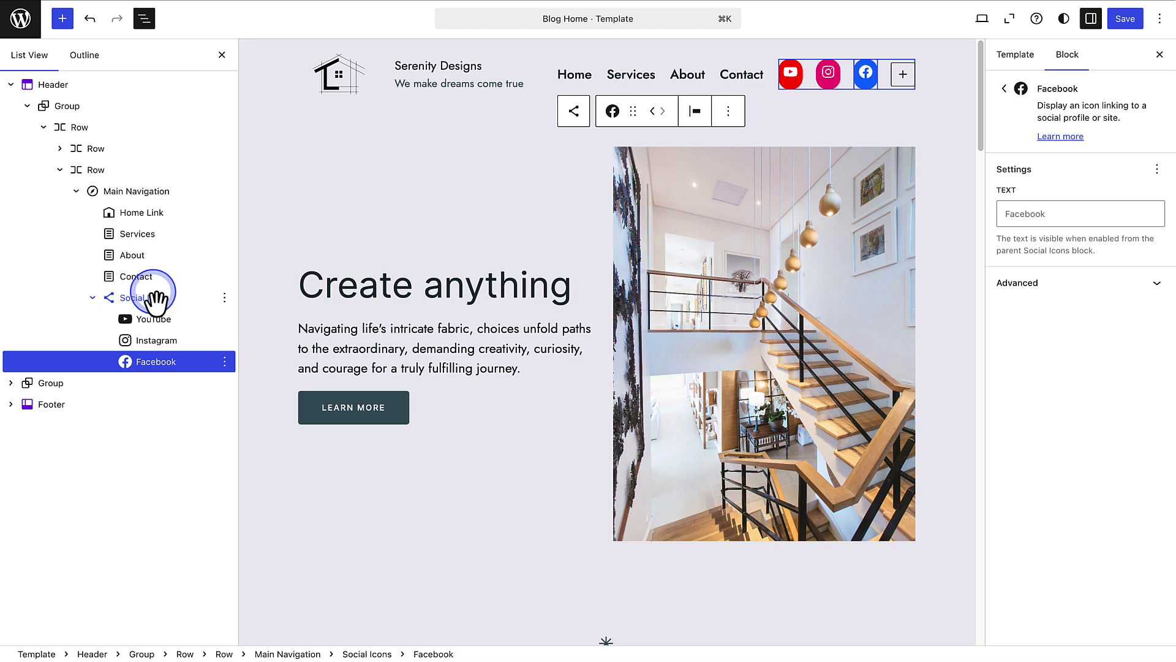
# Keep the Social Icons size at Default and turn on Open links in new tab.
pyautogui.click(144, 299)
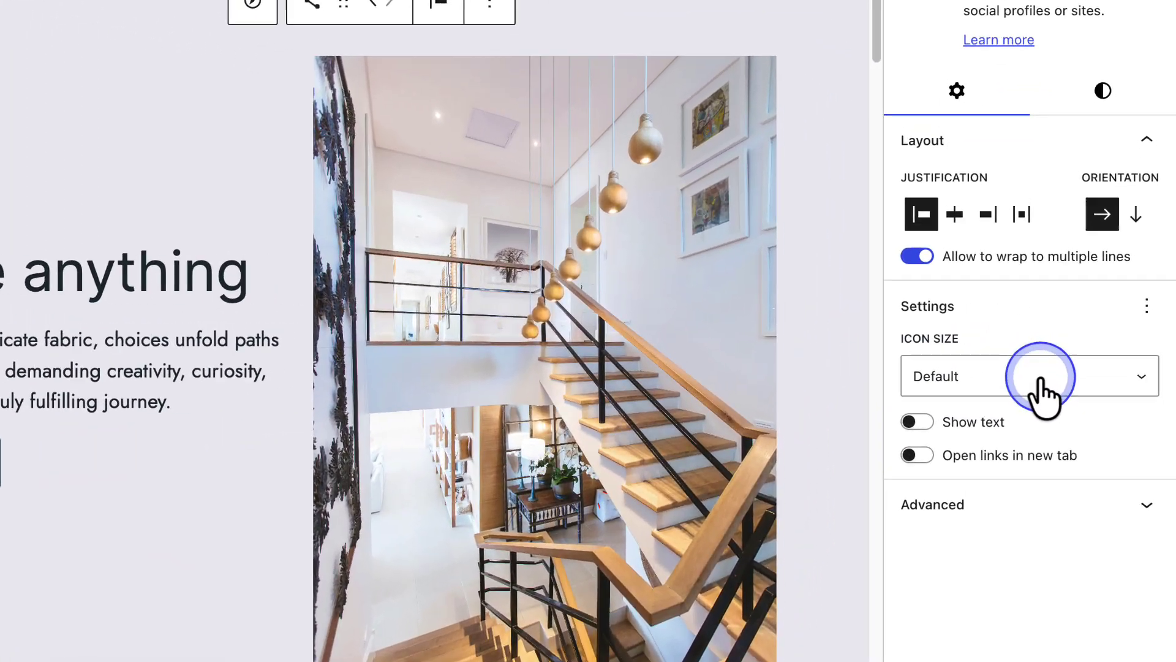
pyautogui.click(1087, 353)
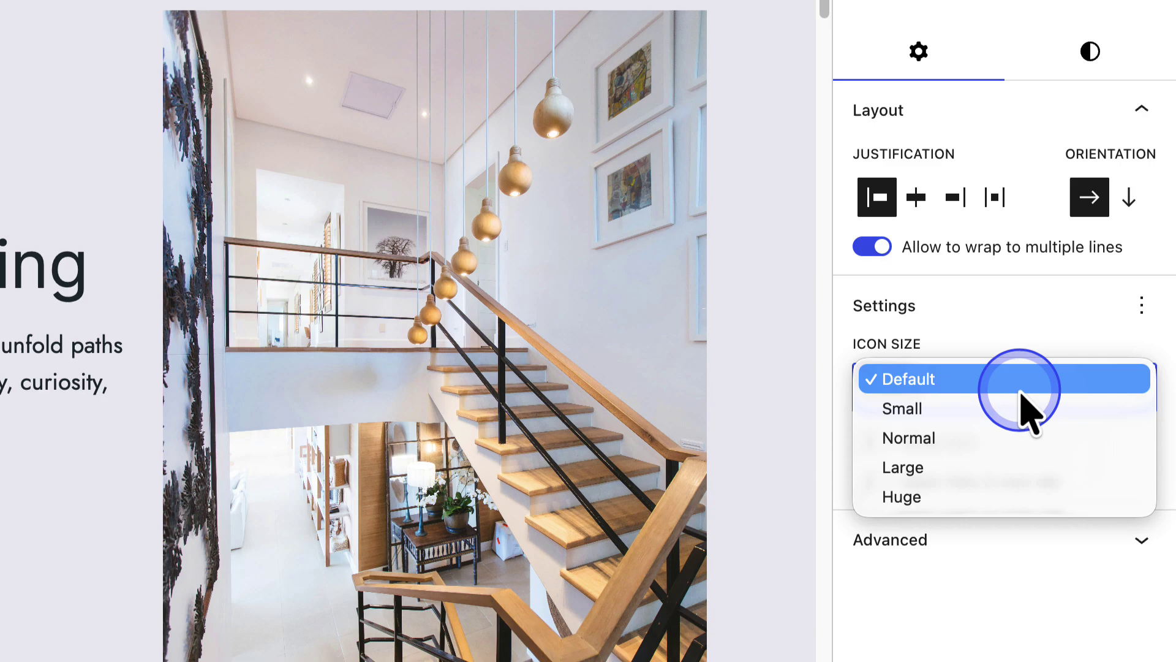
pyautogui.click(1021, 391)
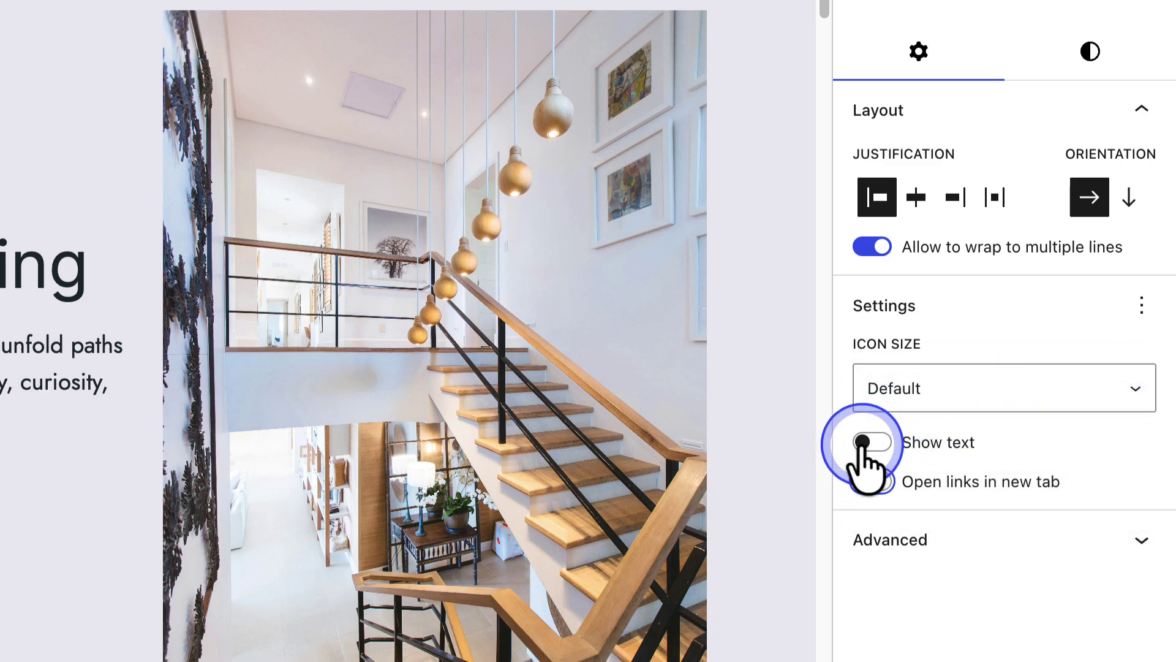
pyautogui.click(872, 481)
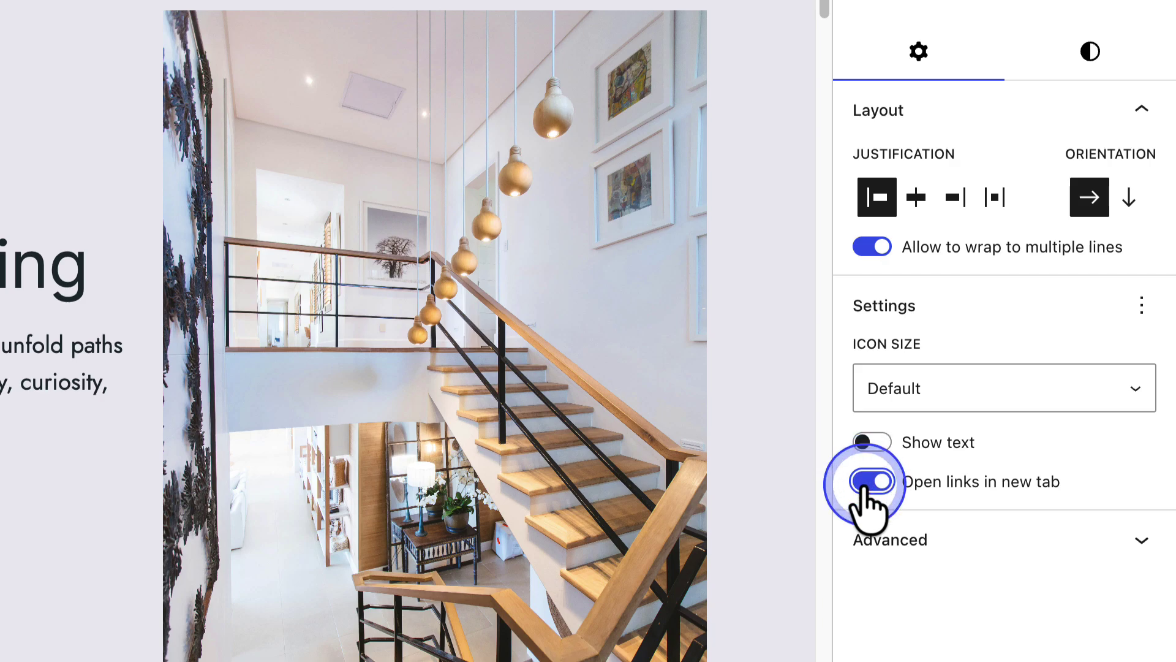
# Set the social icons to the Logos Only style after briefly trying Pill Shape.
pyautogui.click(1090, 53)
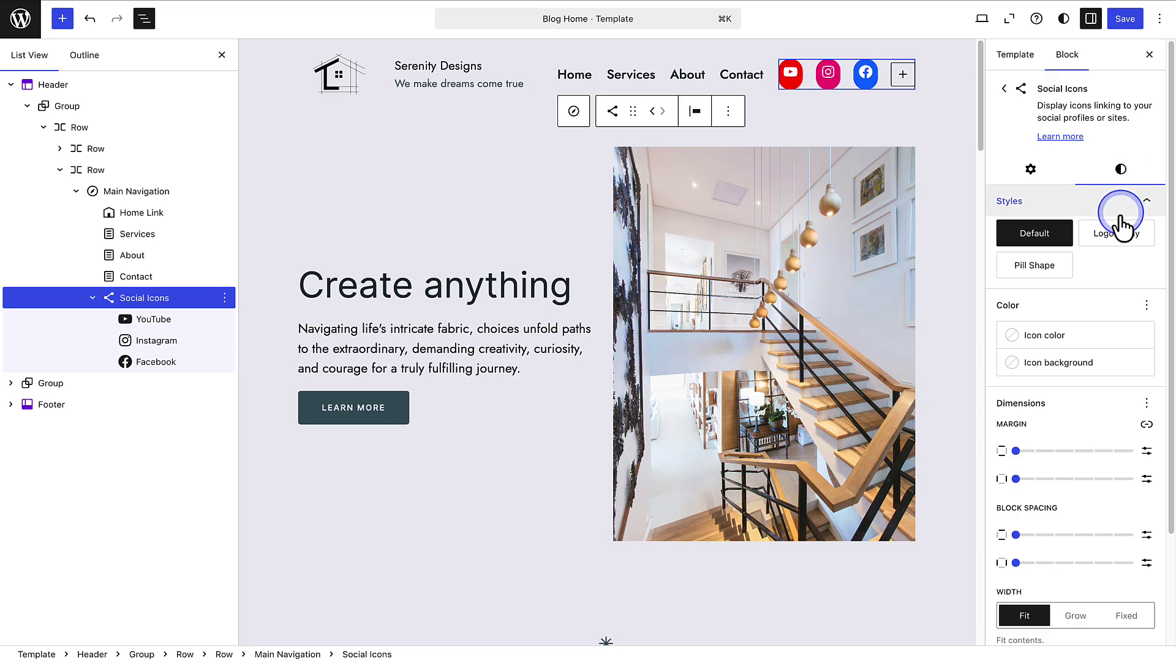
pyautogui.click(1115, 236)
pyautogui.click(1039, 267)
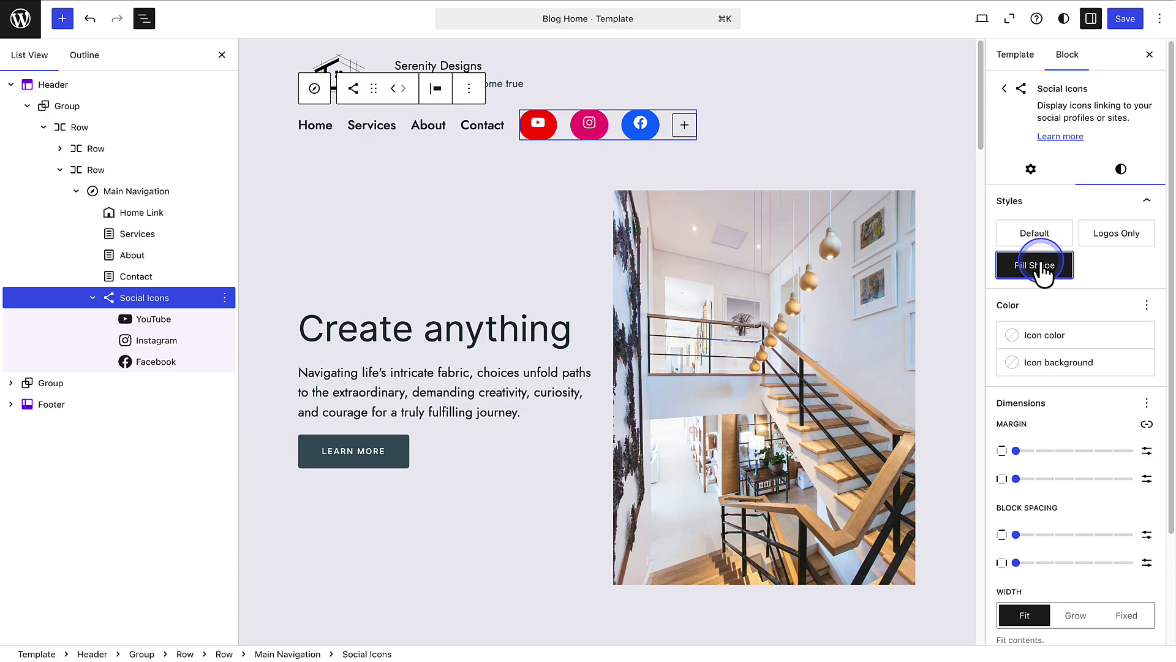
pyautogui.click(1113, 241)
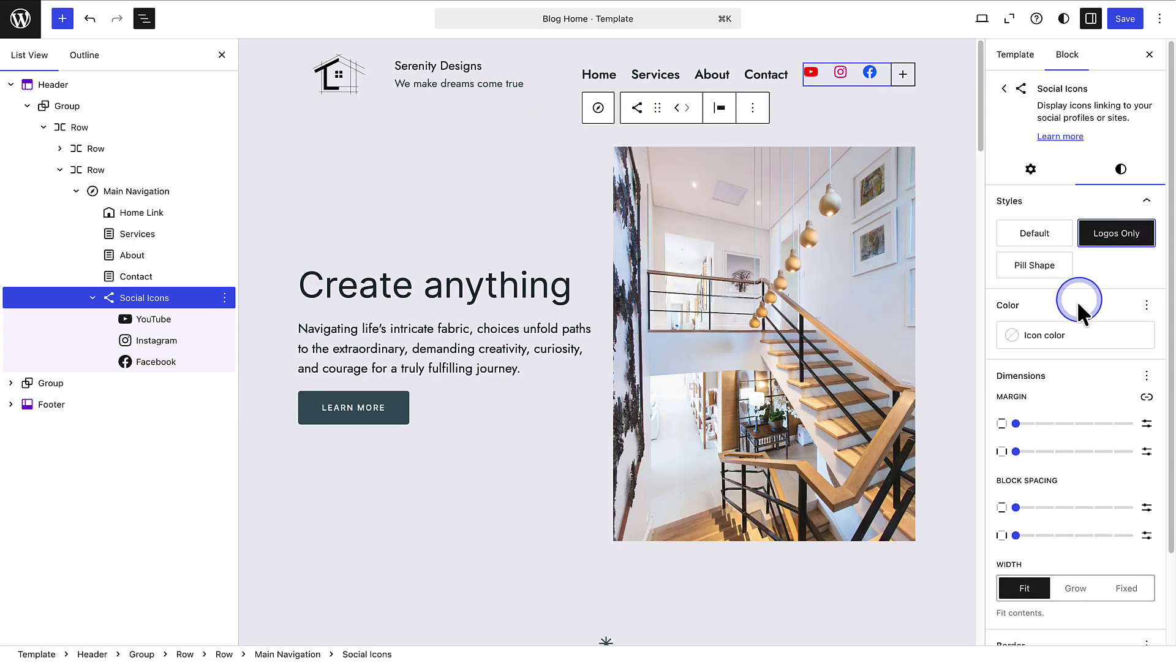
# Colour the social logos black with the dark theme swatch and save the template.
pyautogui.click(1056, 335)
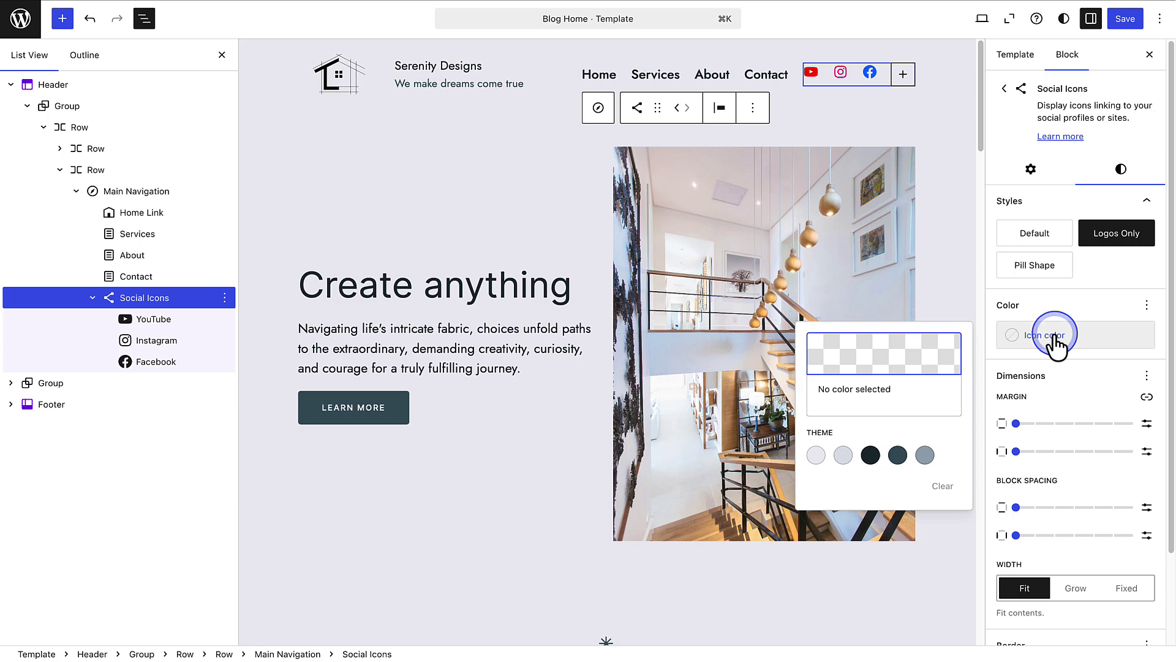
pyautogui.click(870, 456)
pyautogui.click(1084, 390)
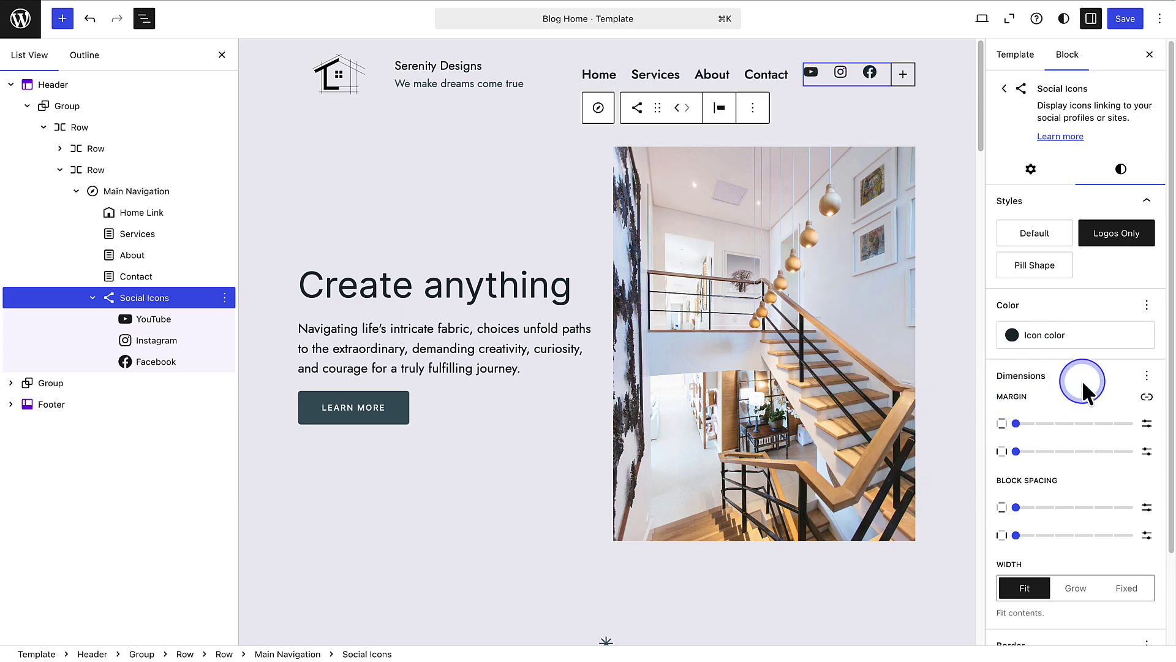
pyautogui.click(1126, 18)
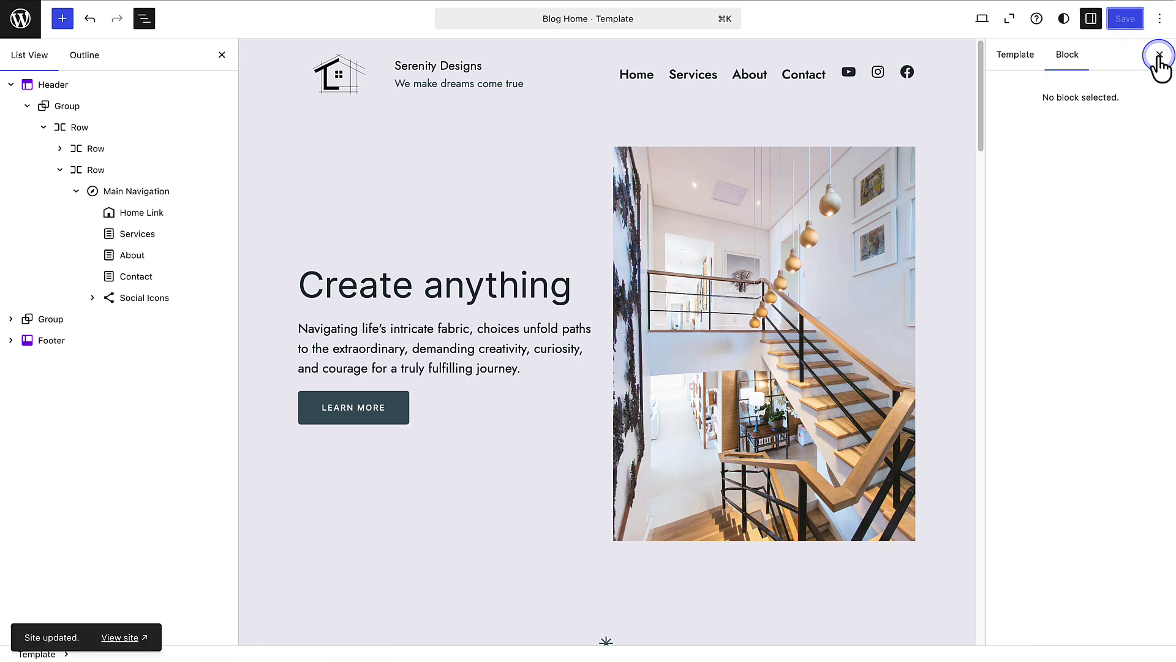
pyautogui.click(1152, 56)
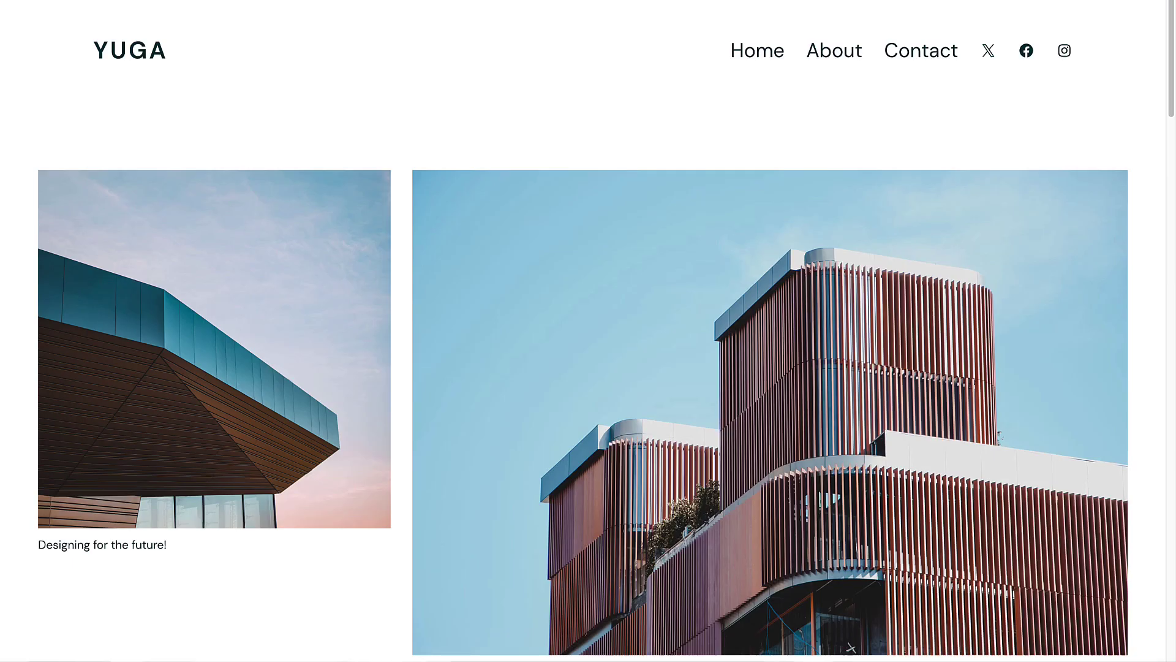